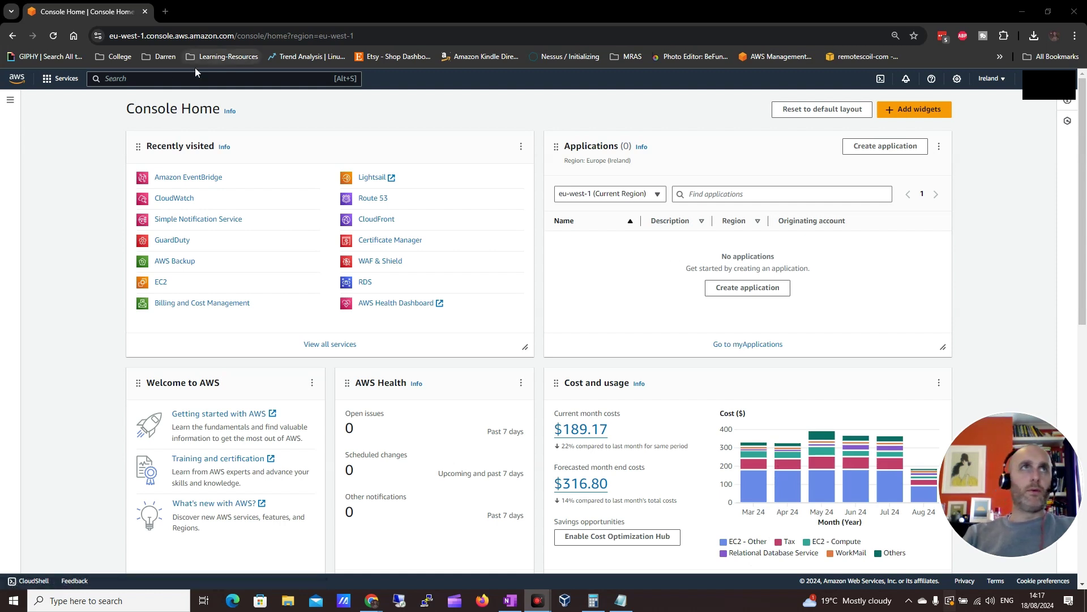
Step: Find the Simple Notification Service, open it in a new tab, and display its topics list
left_click(167, 81)
type("sns")
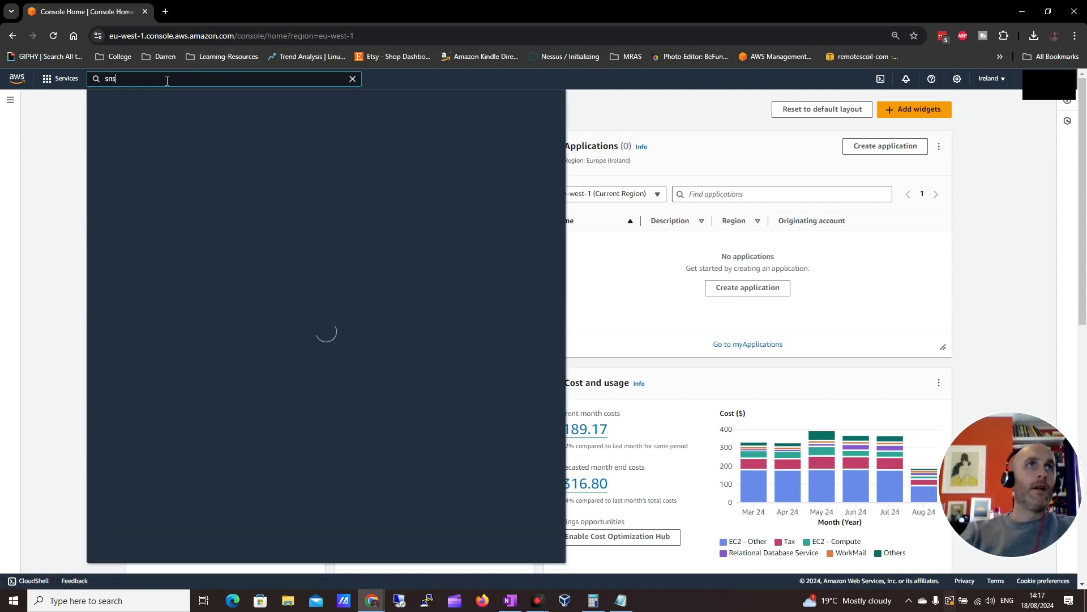
right_click(272, 161)
left_click(306, 166)
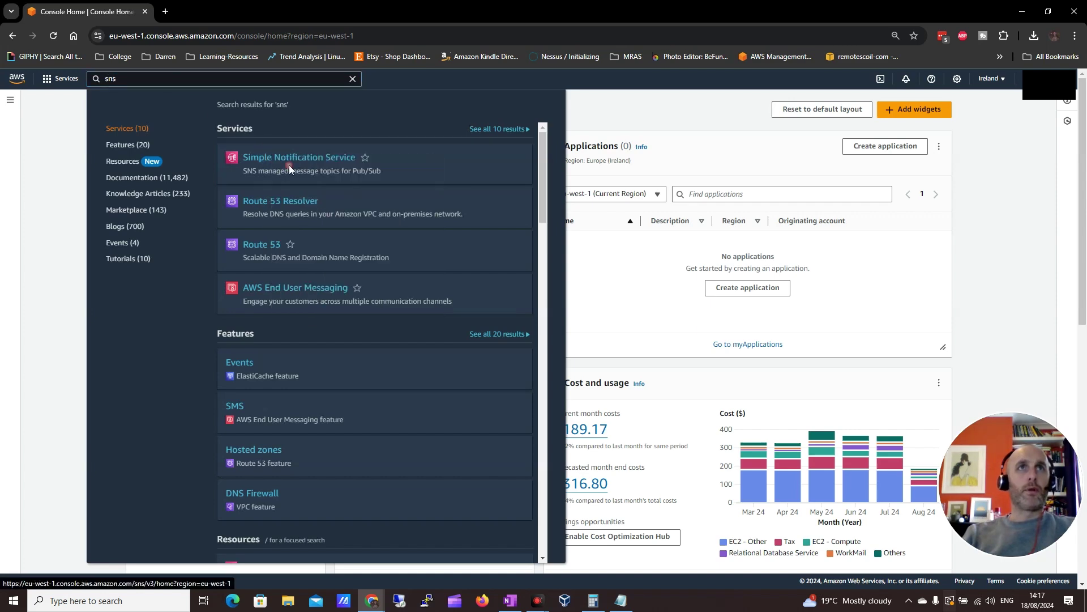
left_click(188, 16)
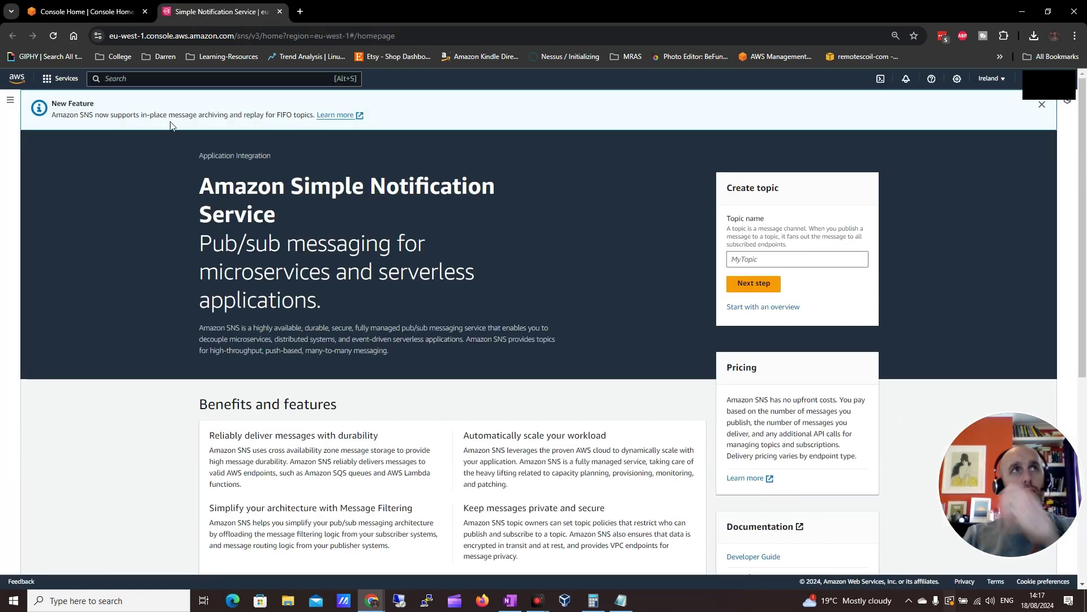
left_click(10, 102)
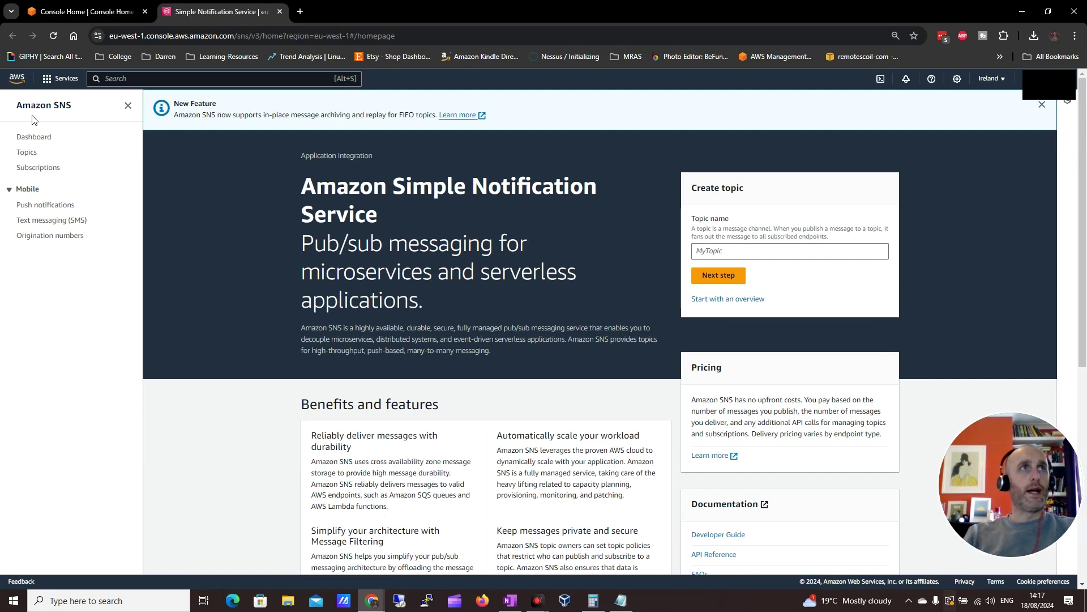
left_click(25, 157)
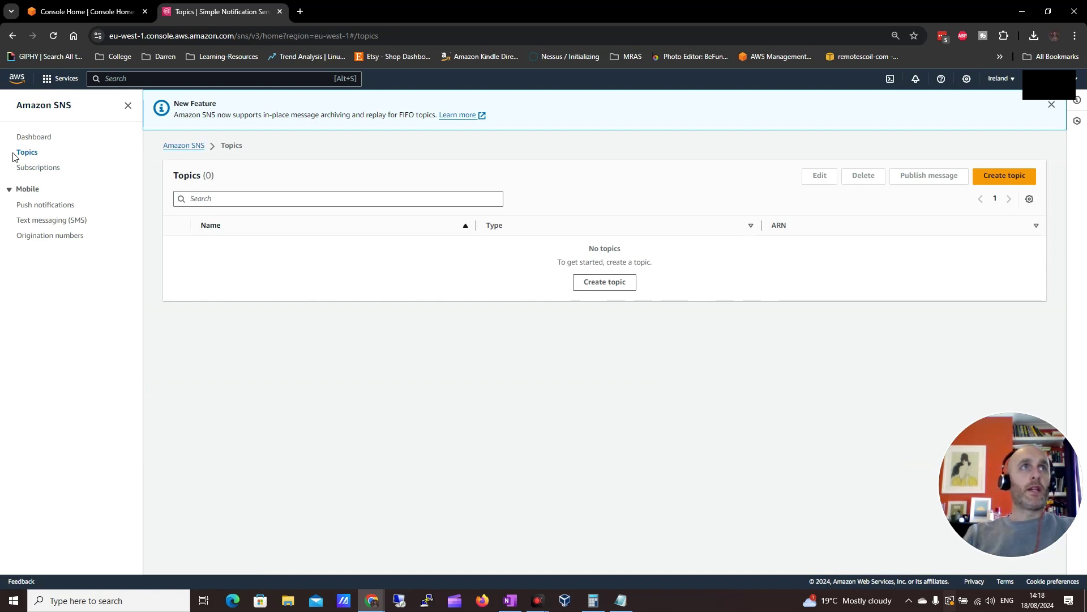
Step: Create a Standard SNS topic named GuardDutyAlerts, leaving the optional settings at their defaults
left_click(1004, 175)
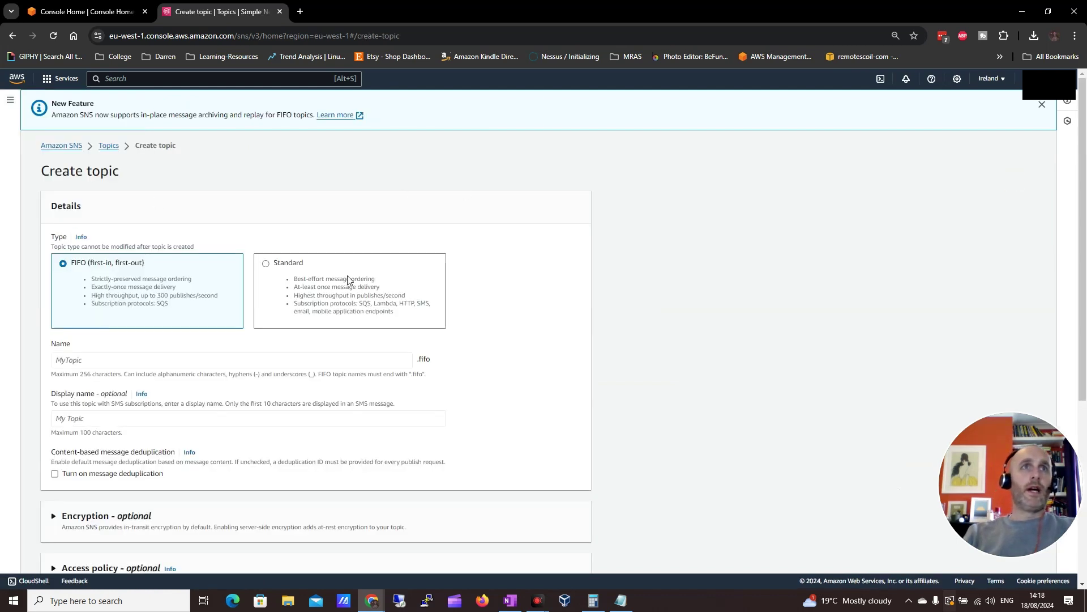
left_click(266, 264)
left_click(106, 342)
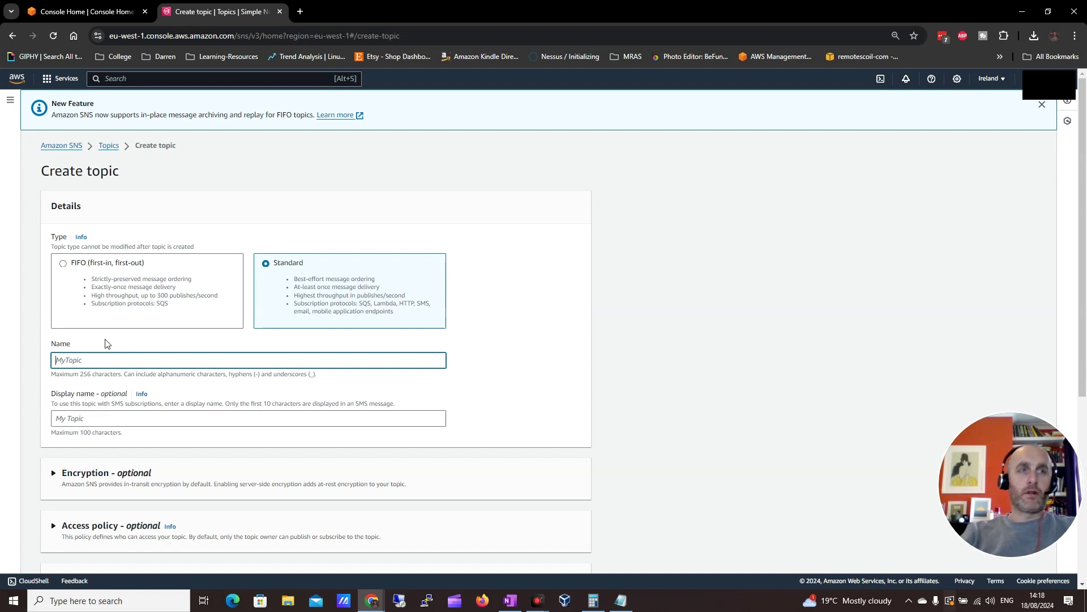
type("C")
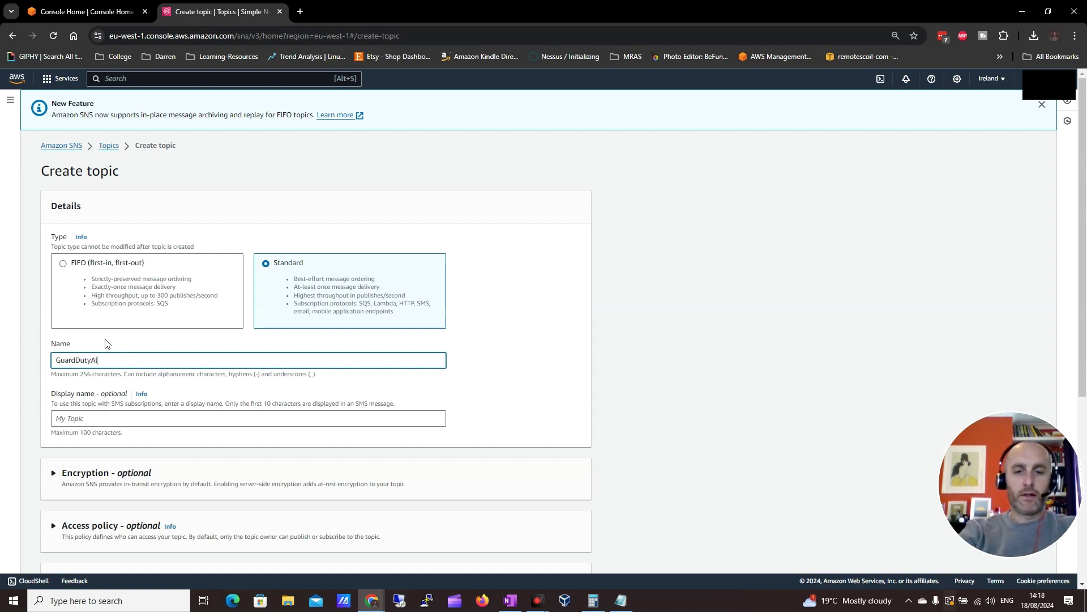
scroll(134, 363, "down", 5)
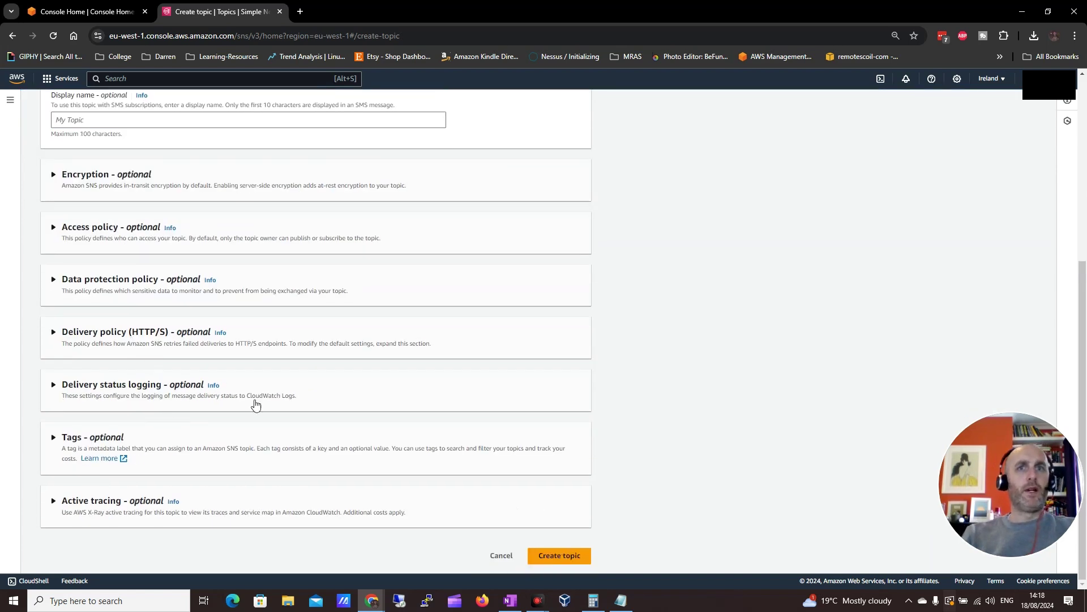
left_click(554, 555)
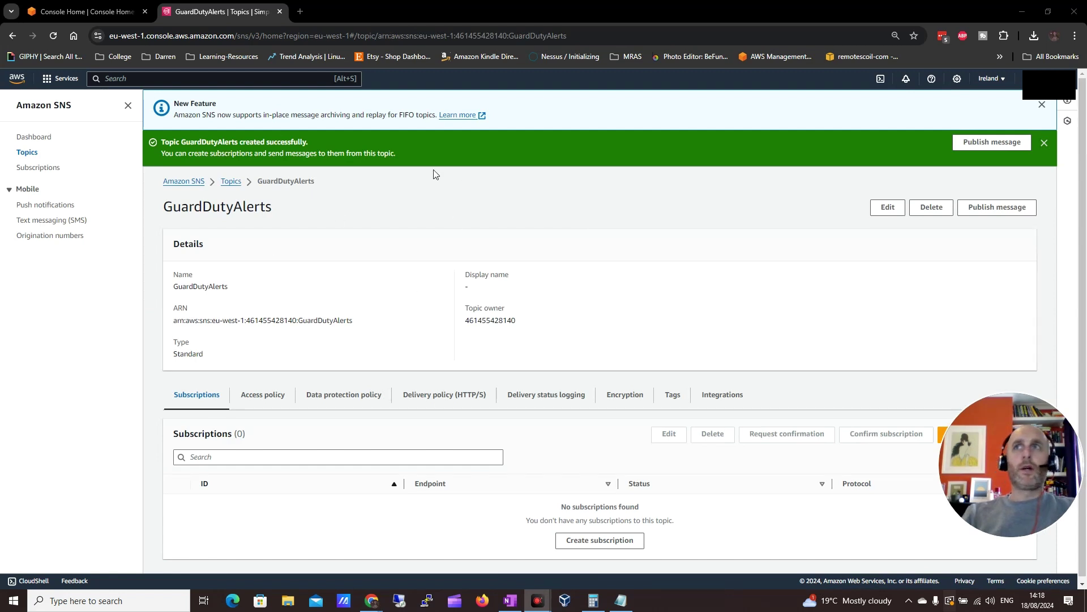
Step: Create an Email subscription for the GuardDutyAlerts topic, entering the recipient's email address as the endpoint
scroll(318, 311, "down", 1)
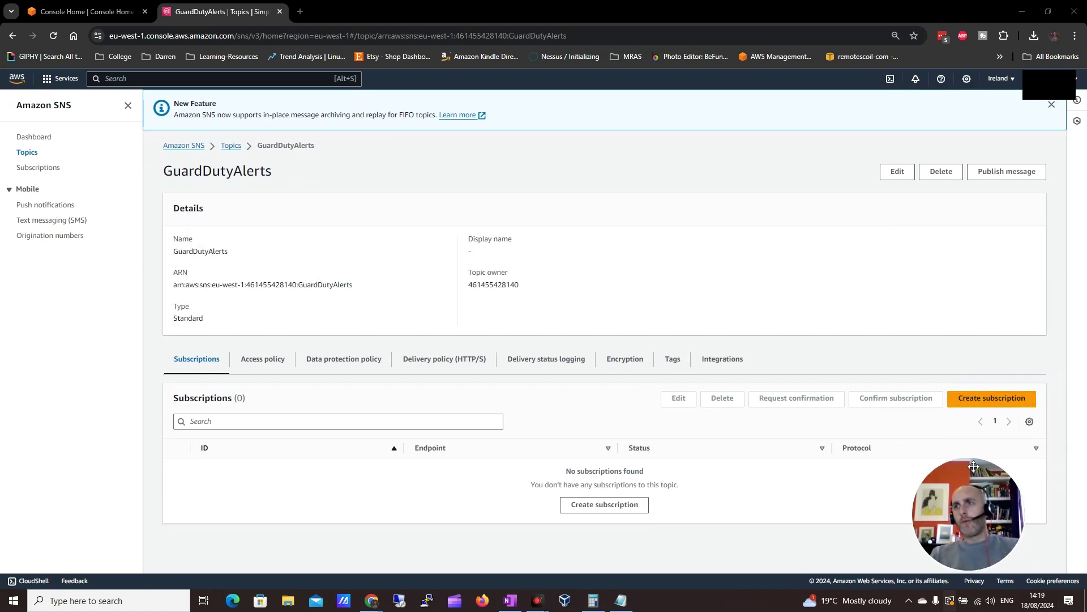
left_click(995, 402)
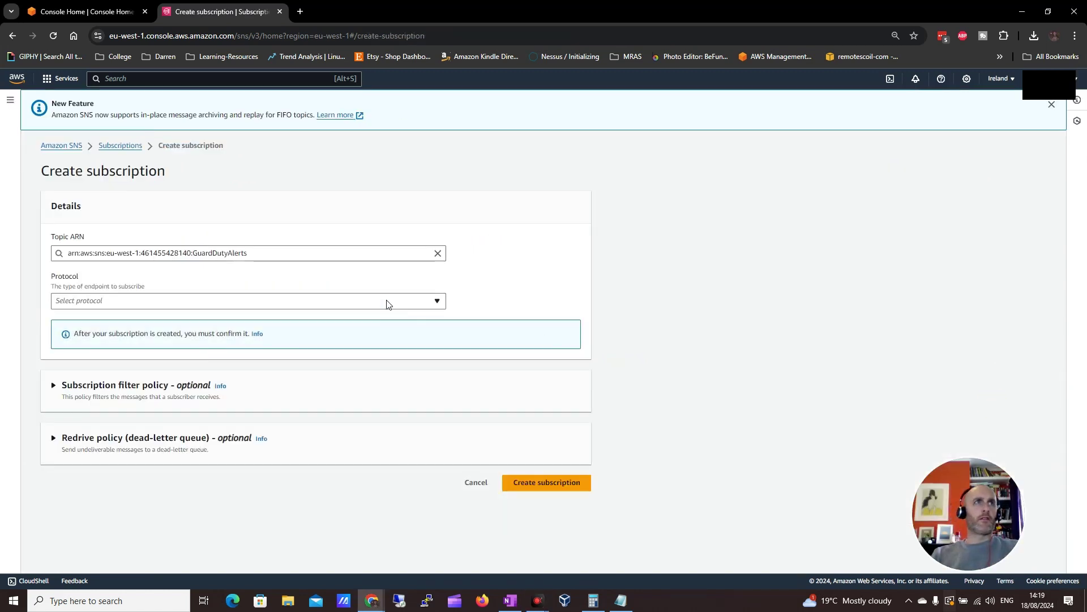
left_click(205, 297)
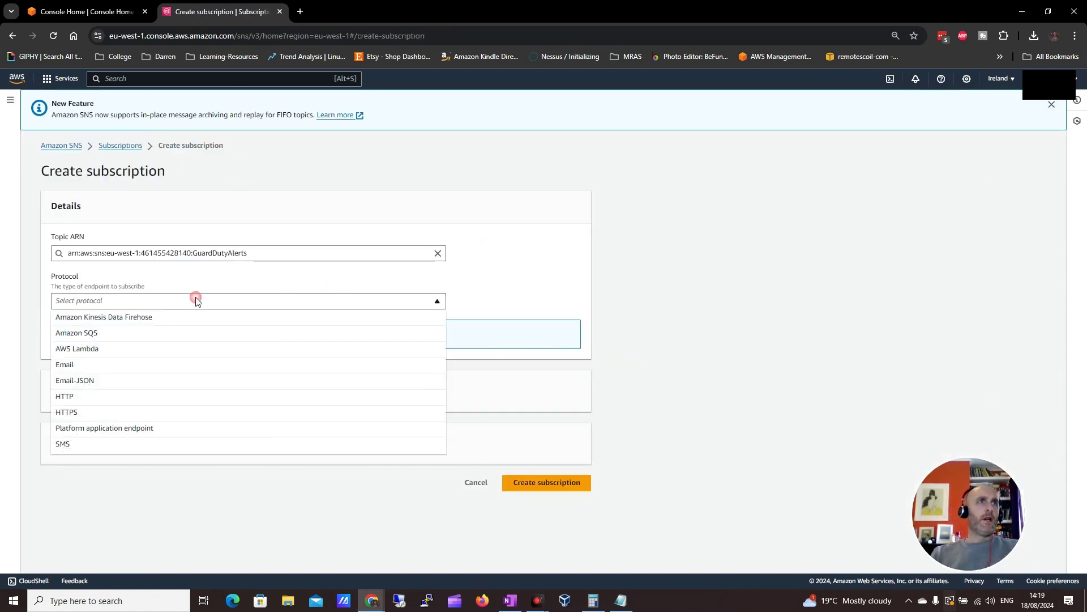
left_click(86, 364)
left_click(85, 350)
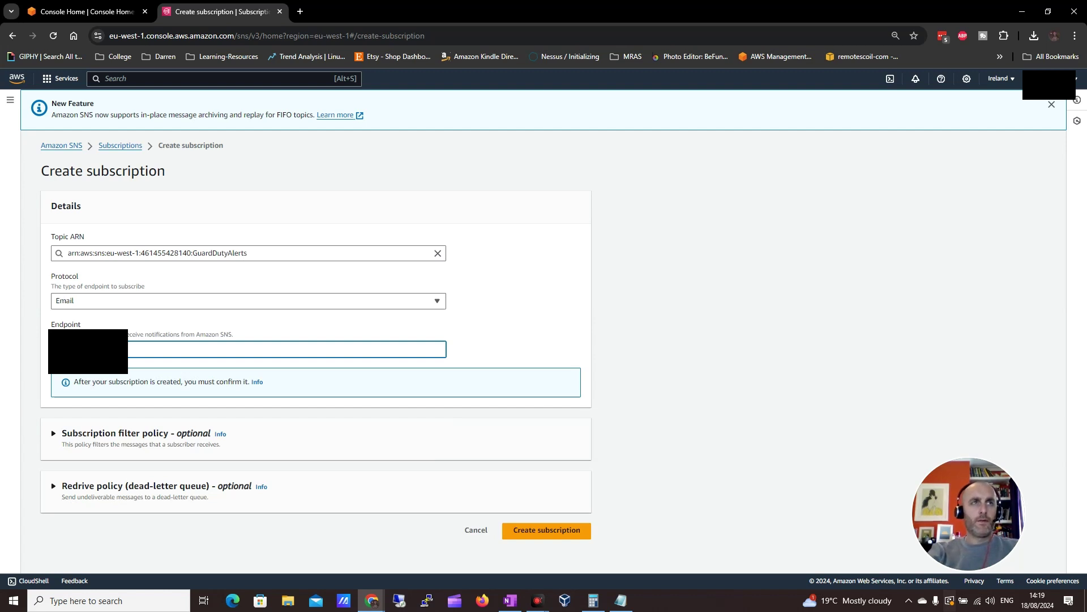
left_click(558, 530)
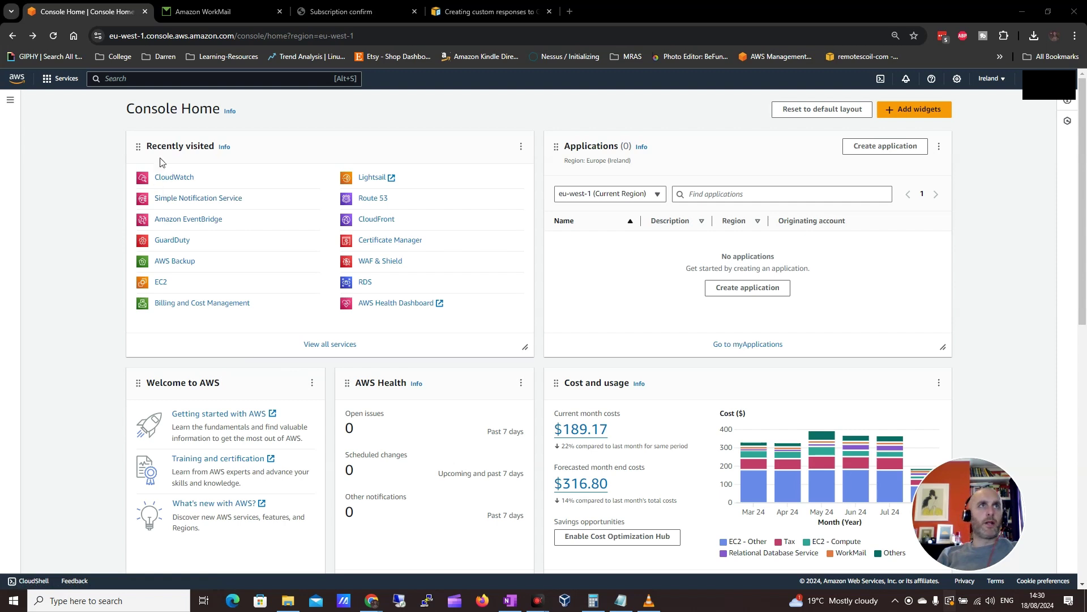
Step: From the console home, go to CloudWatch's event rules and start creating a new EventBridge rule
left_click(180, 178)
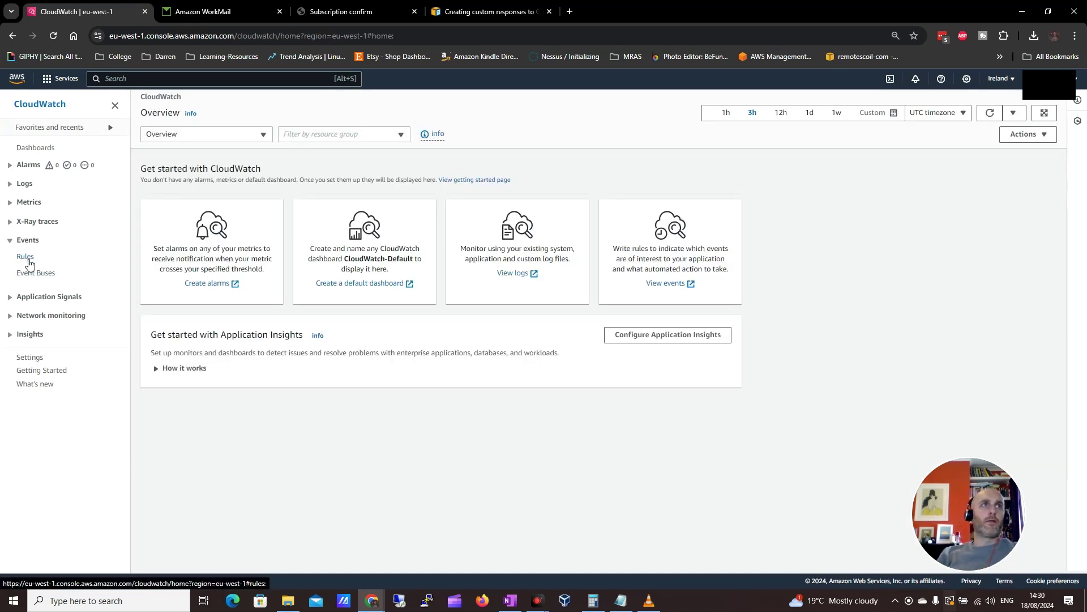
left_click(29, 261)
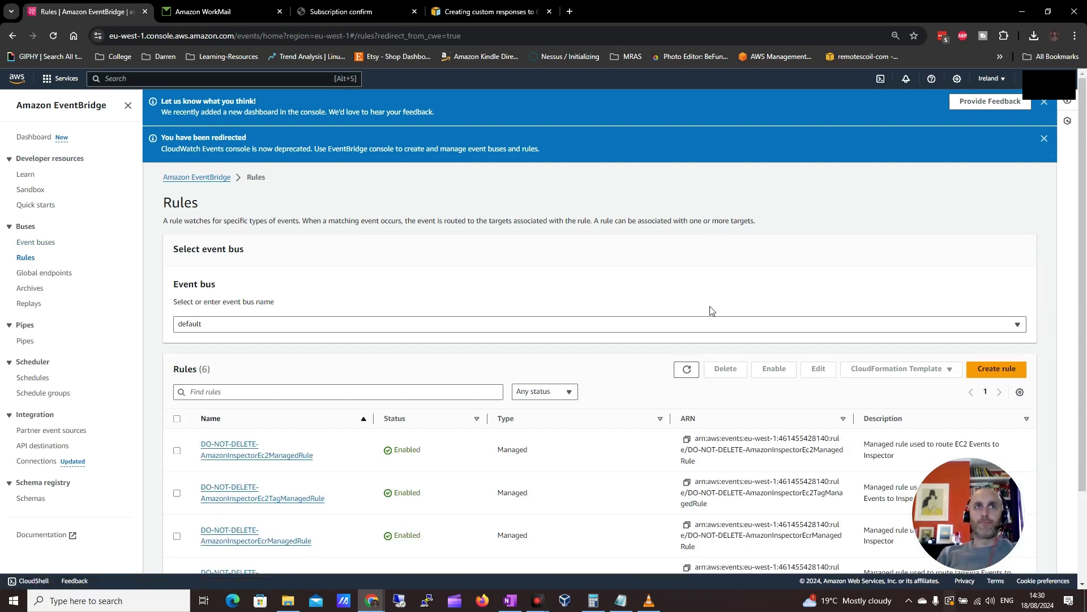
left_click(996, 369)
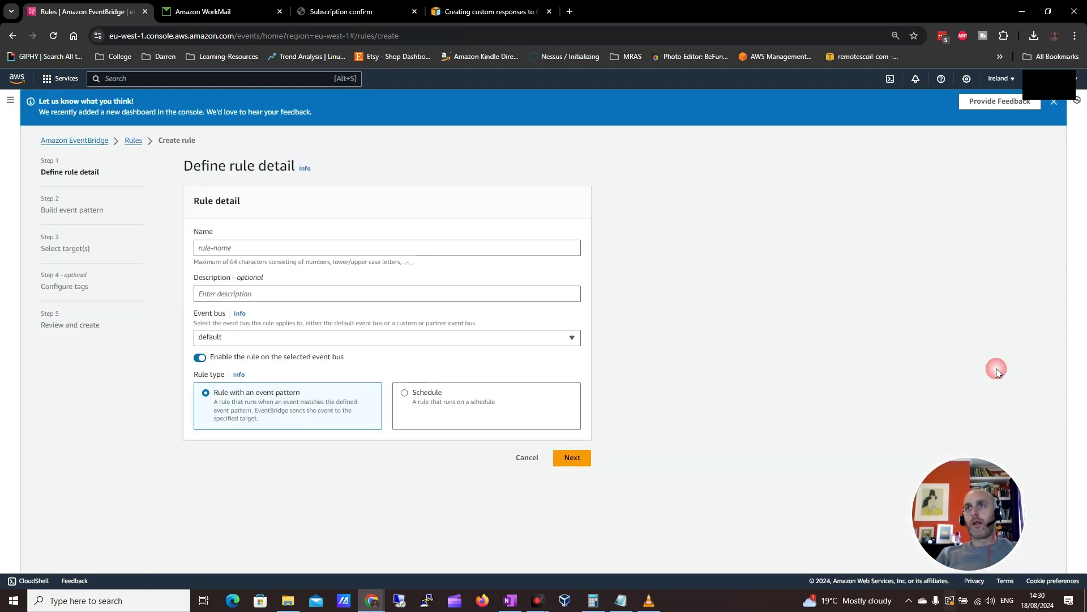
Step: Name the rule Guard-Duty, keep the default event bus and event pattern rule type, and continue to the event pattern
left_click(289, 244)
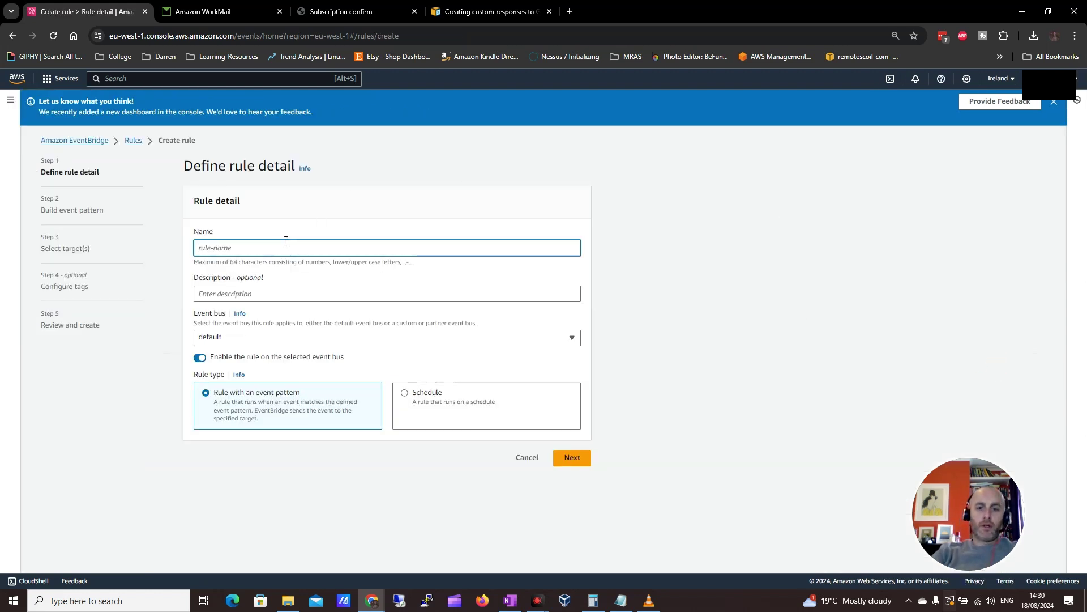
type("GuardDuty")
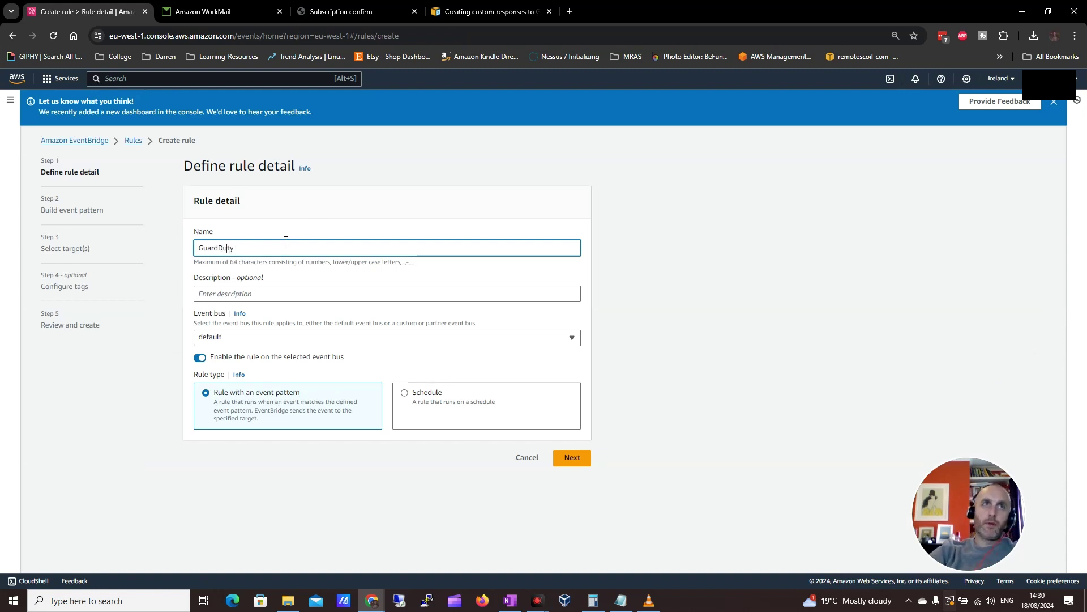
key("Left")
key("Left")
key("Left")
type("-")
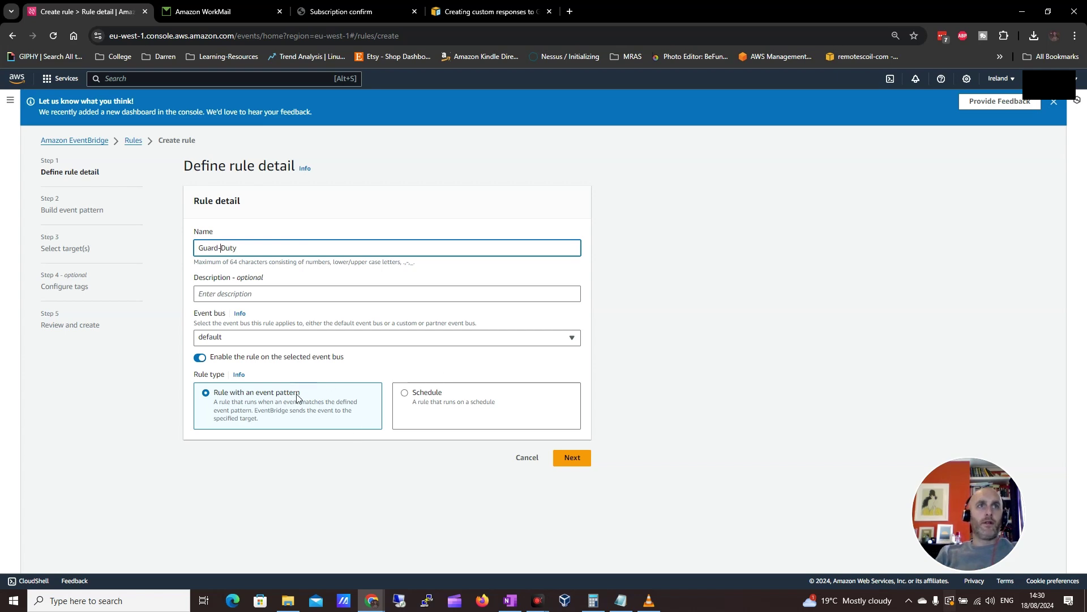
left_click(568, 457)
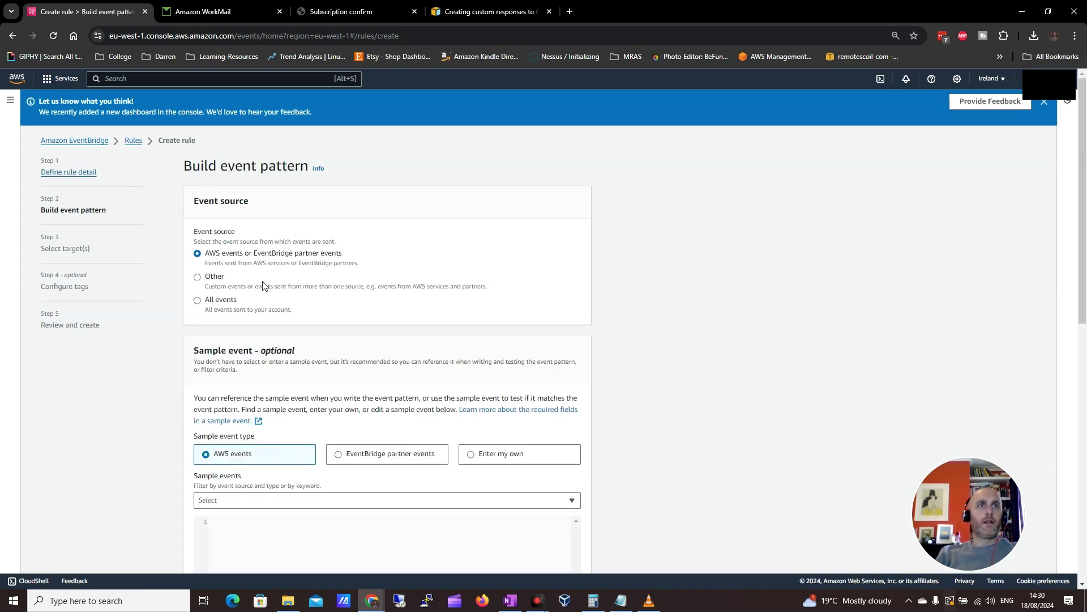
Step: Find the sample GuardDuty Finding event pattern JSON with the severity list in the GuardDuty User Guide window
scroll(272, 304, "down", 8)
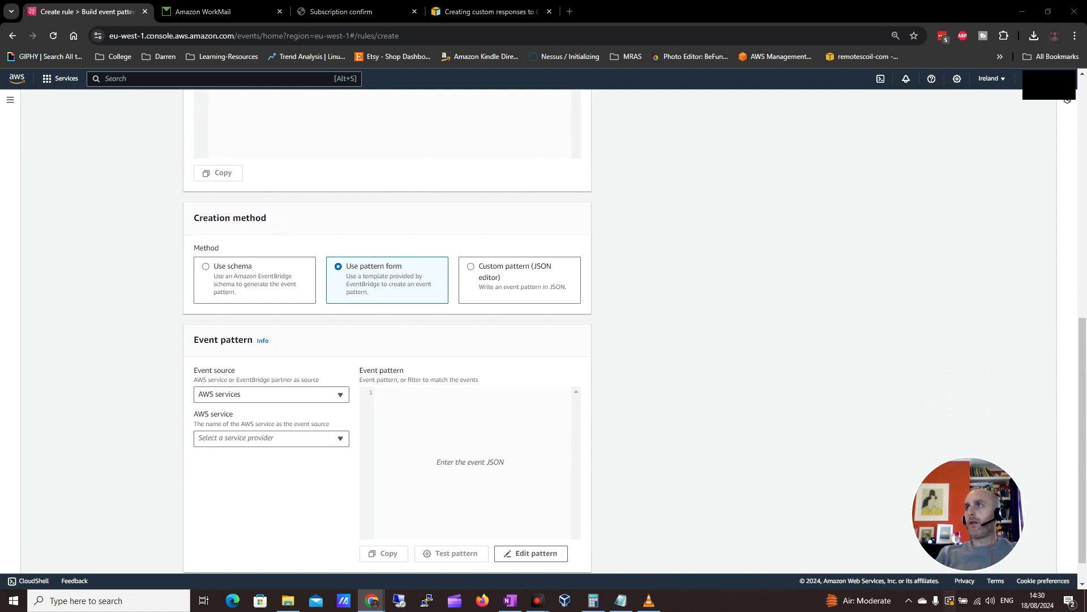
key("alt+Tab")
left_click_drag(567, 186, 556, 114)
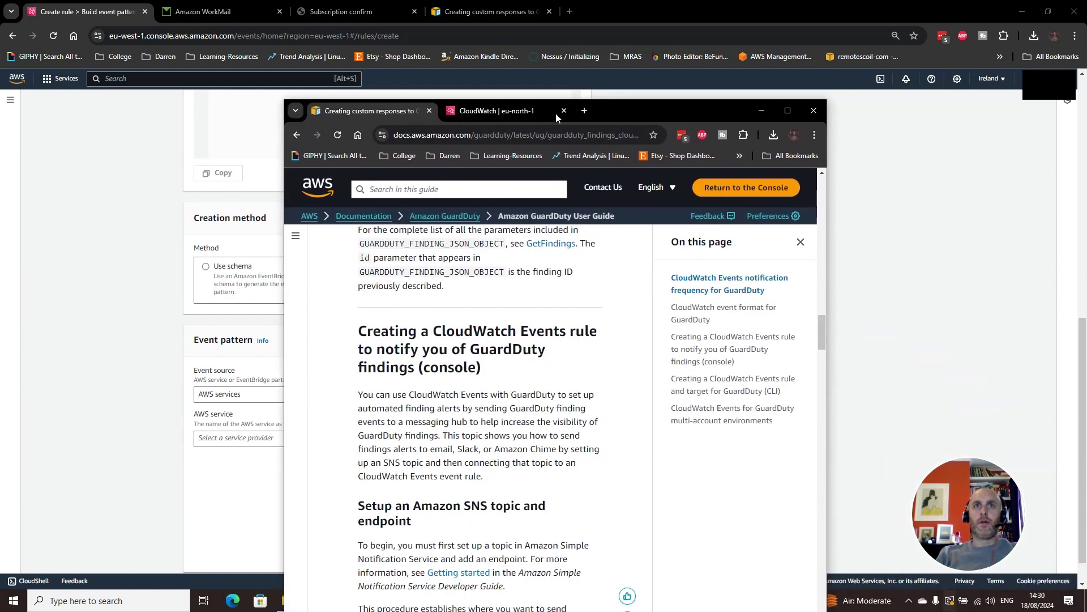
scroll(558, 424, "down", 6)
scroll(558, 423, "down", 10)
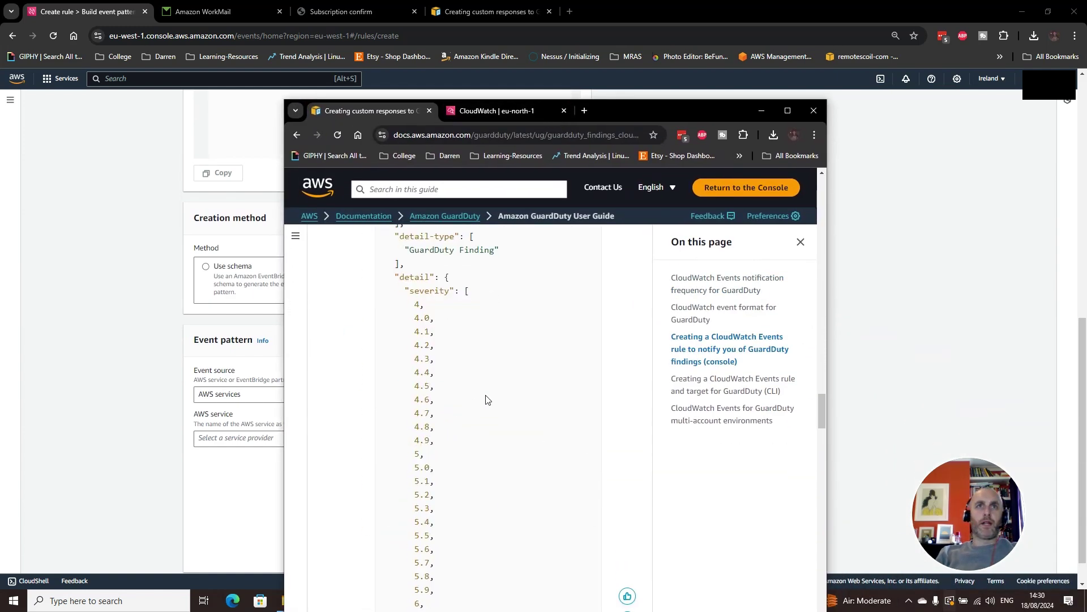
key("alt+Tab")
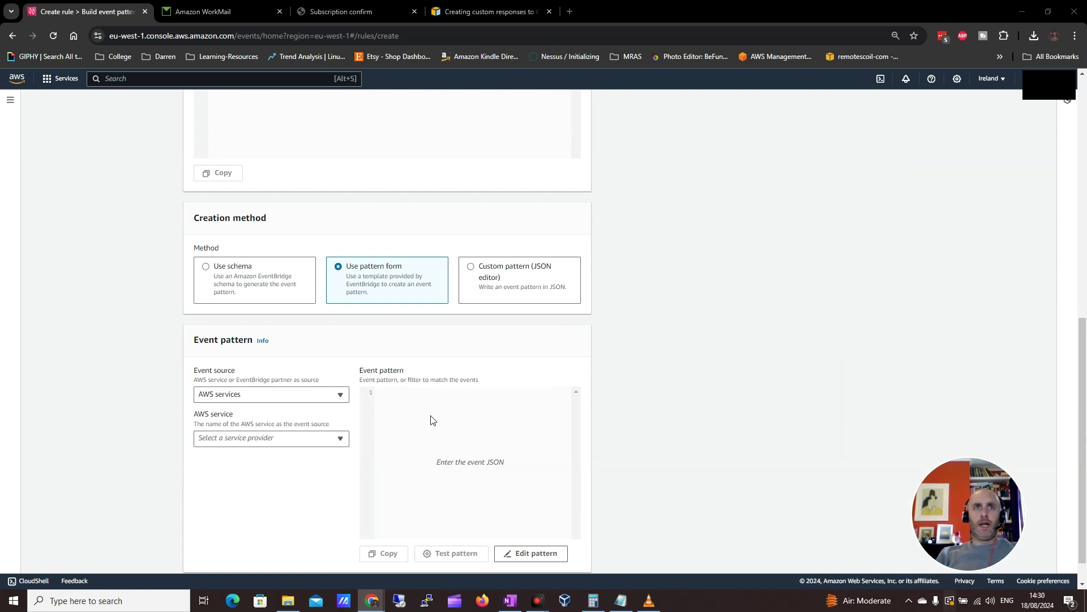
Step: Switch the rule to a custom JSON pattern, paste the GuardDuty finding severity pattern, and continue to target selection
left_click(412, 415)
scroll(521, 541, "down", 1)
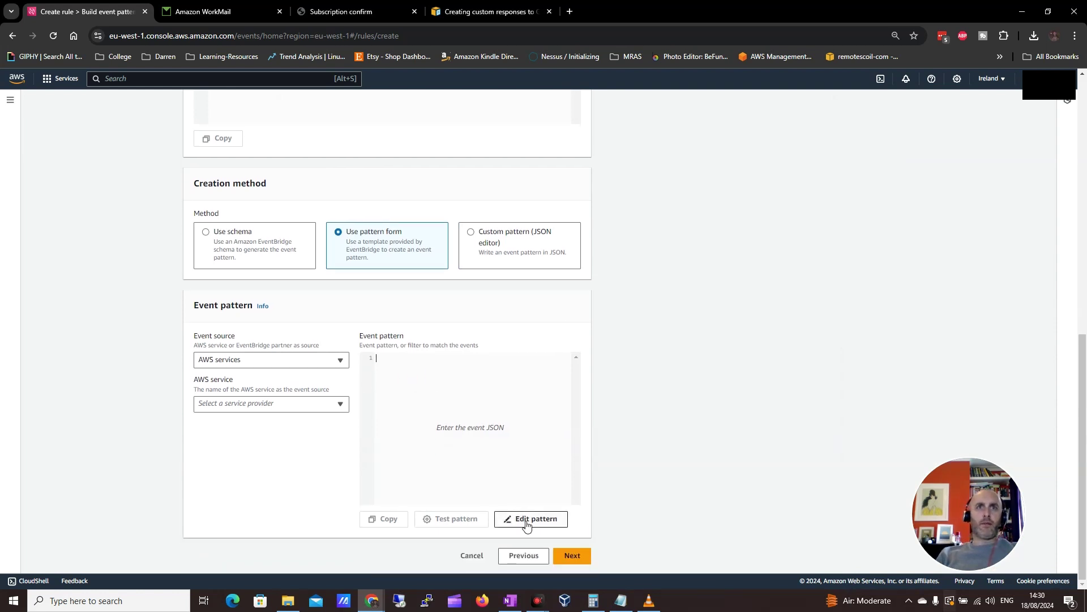
left_click(522, 520)
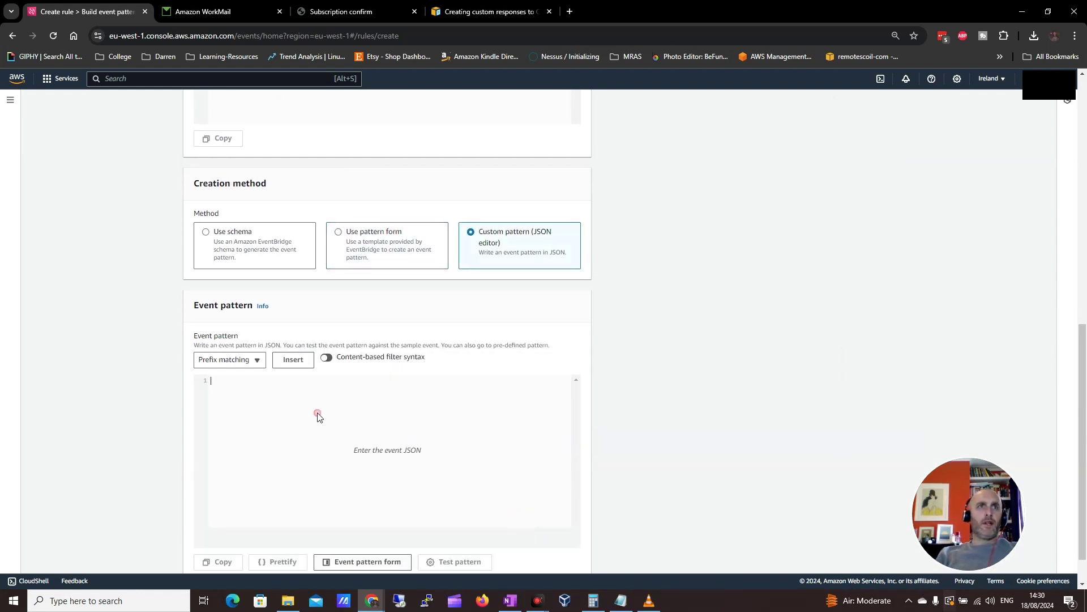
left_click(276, 402)
key("ctrl+v")
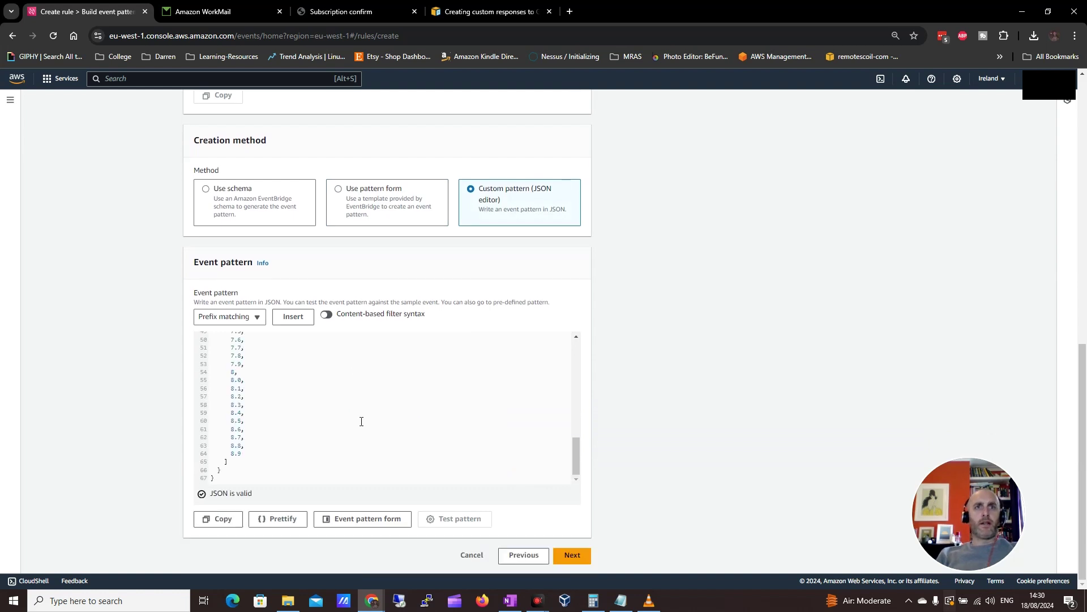
left_click(569, 553)
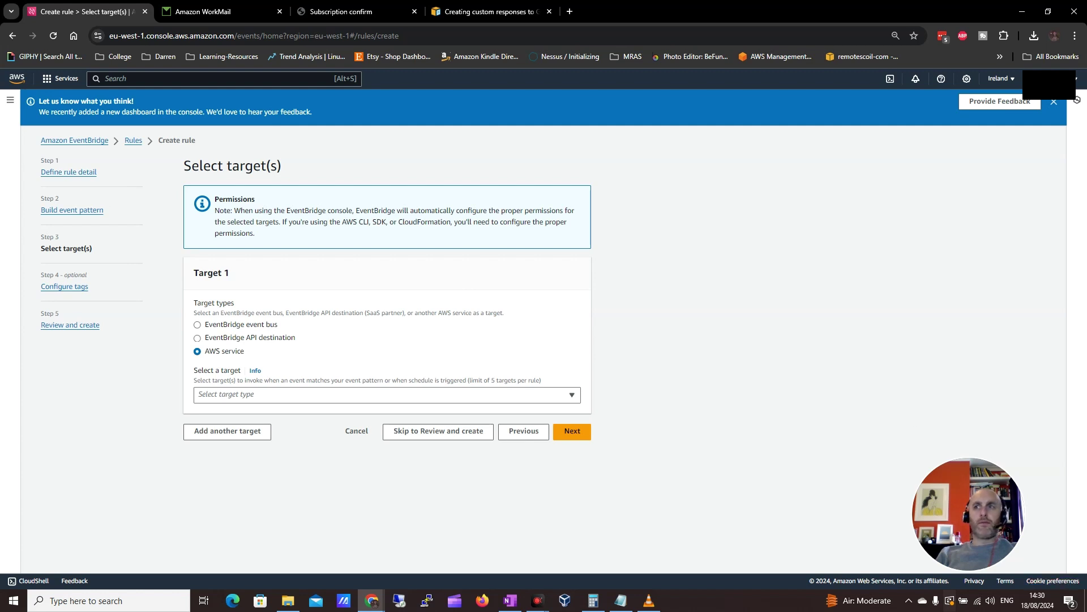
Step: Set the rule's first target to an SNS topic and choose GuardDutyAlerts as the topic
left_click(1048, 561)
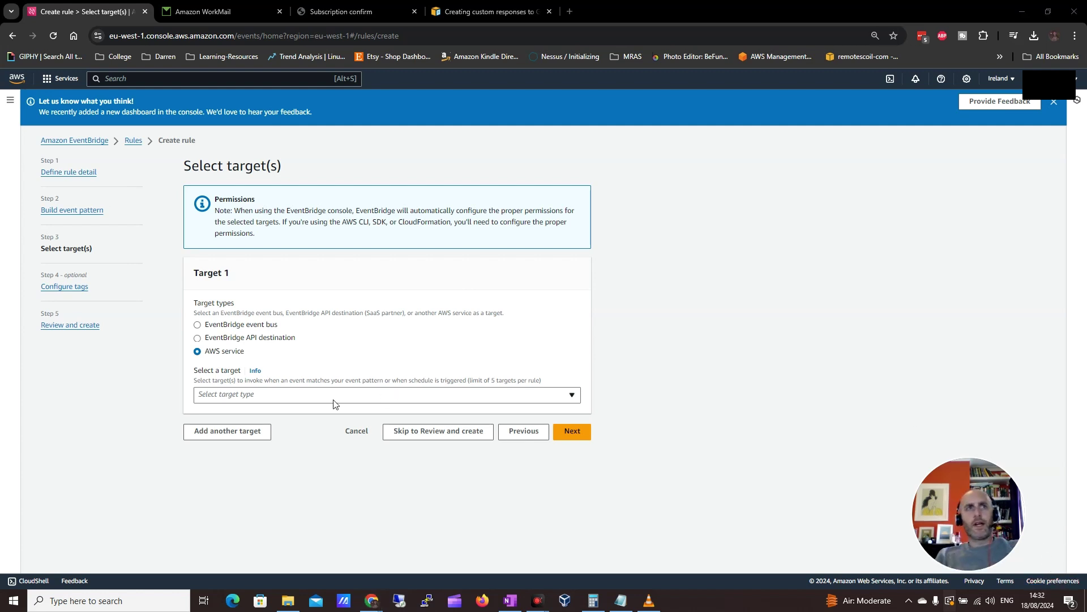
left_click(262, 396)
type("sns")
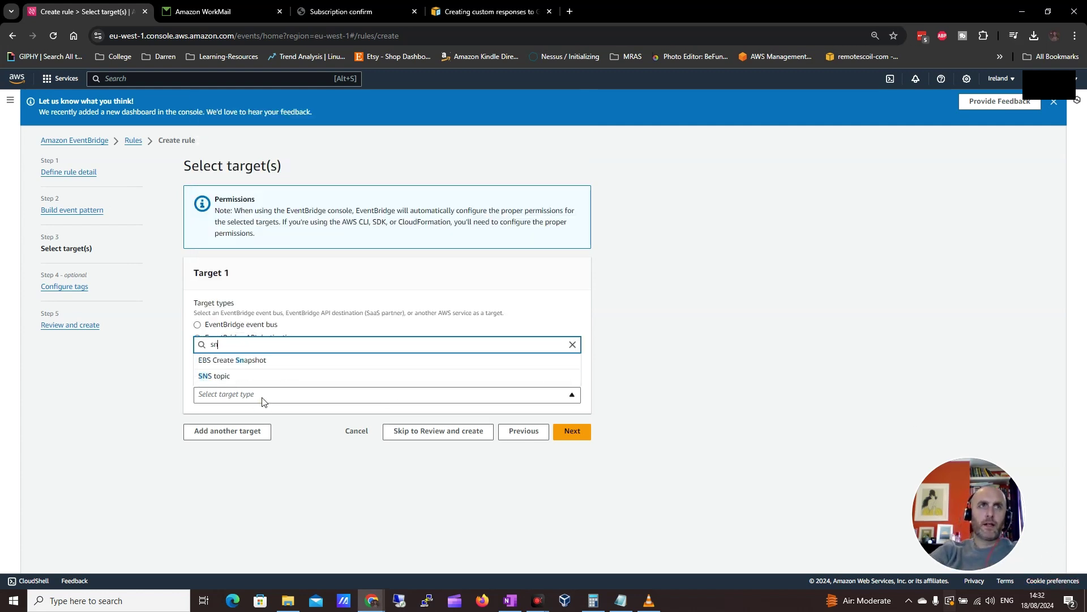
left_click(261, 377)
left_click(262, 428)
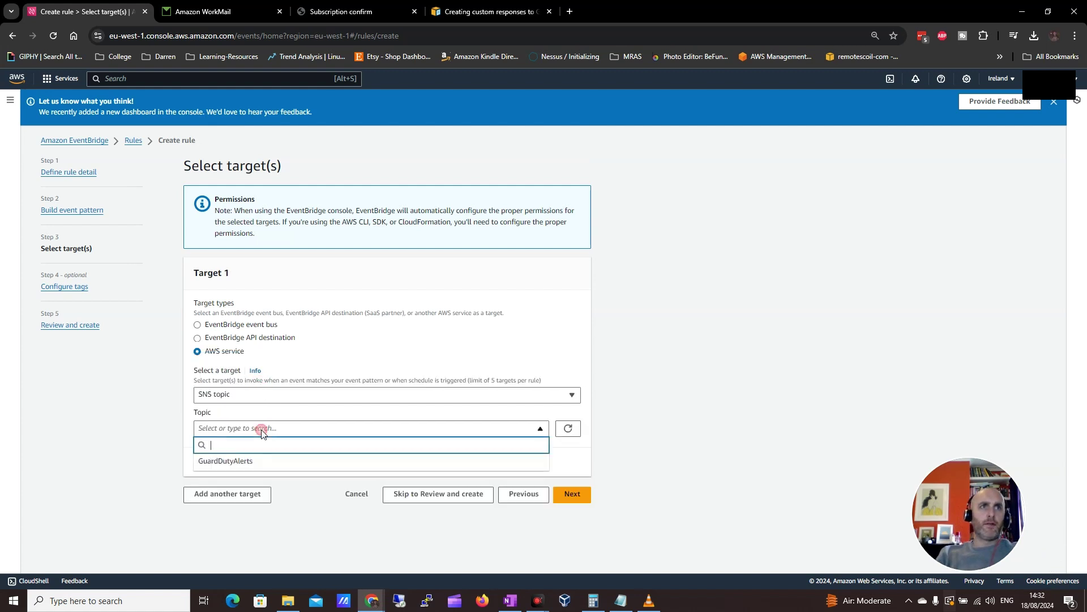
left_click(255, 458)
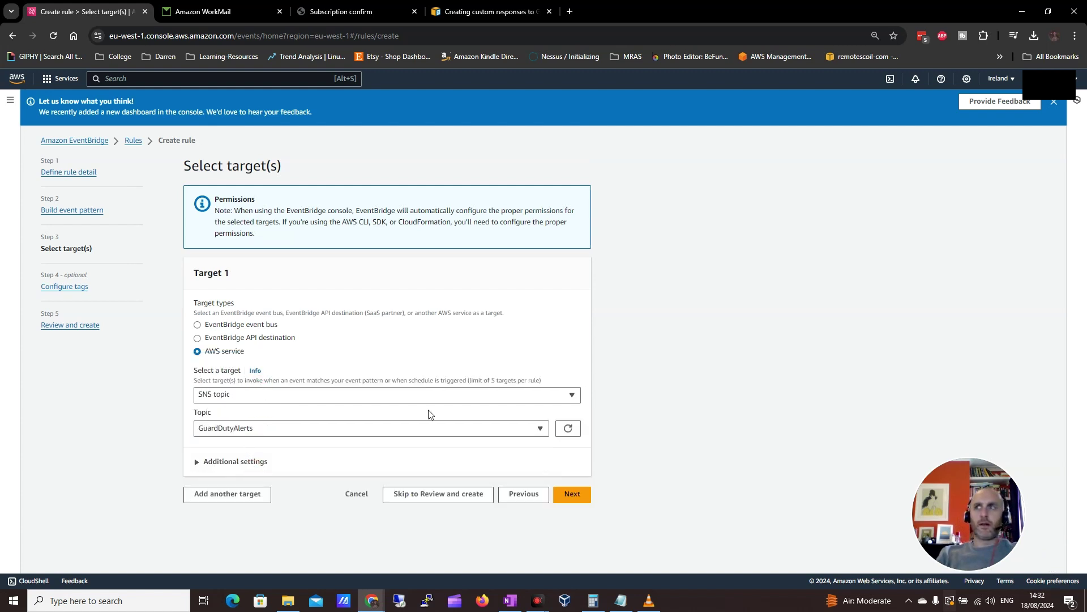
mouse_move(1013, 457)
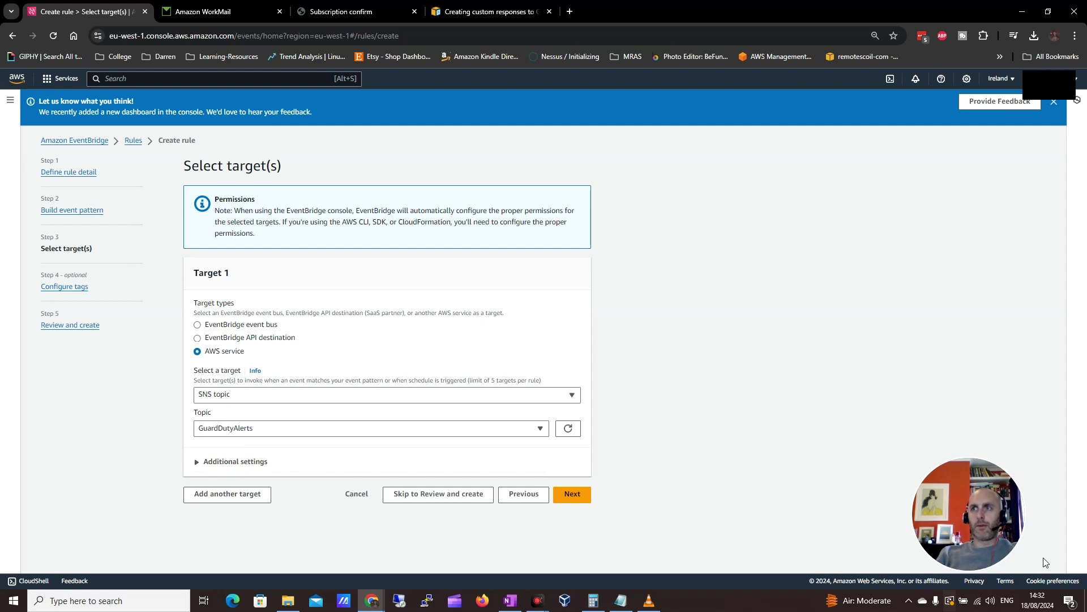
Step: Continue without adding tags, review the rule configuration, and create the Guard-Duty rule
left_click(573, 495)
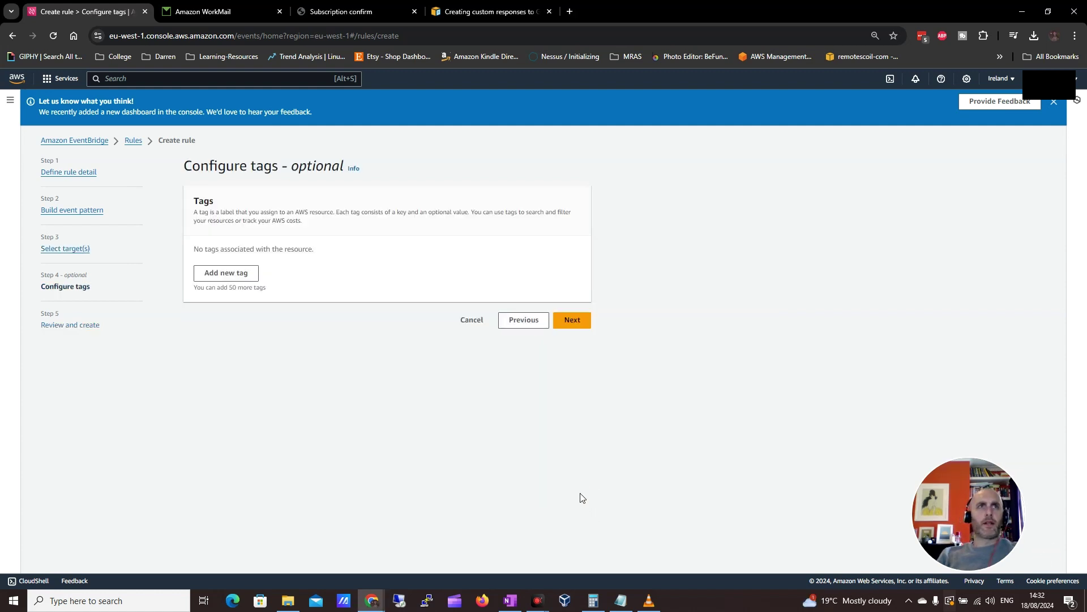
left_click(574, 320)
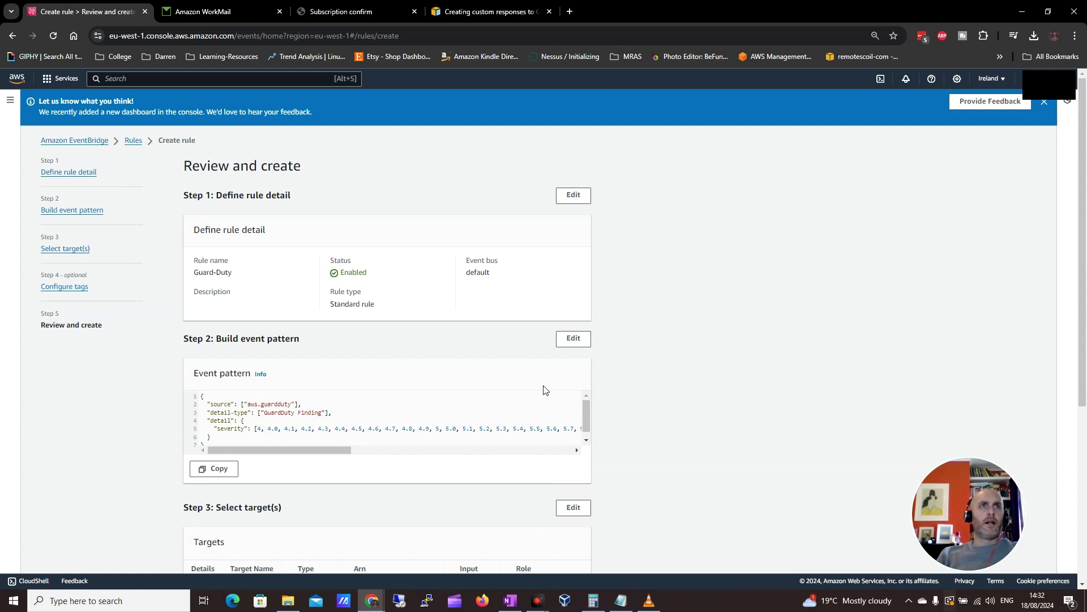
scroll(641, 398, "down", 5)
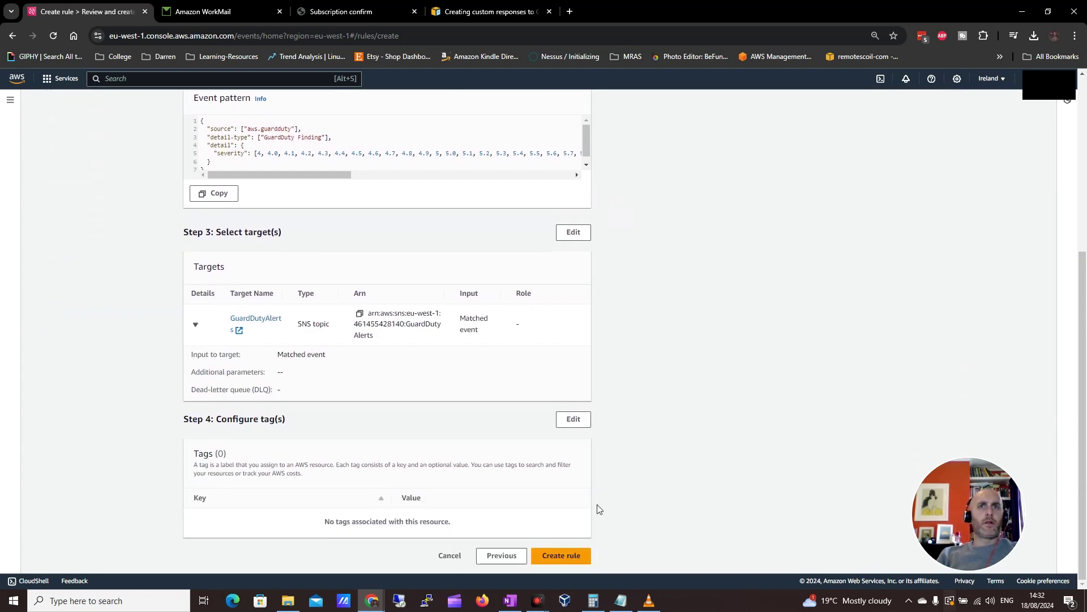
left_click(561, 555)
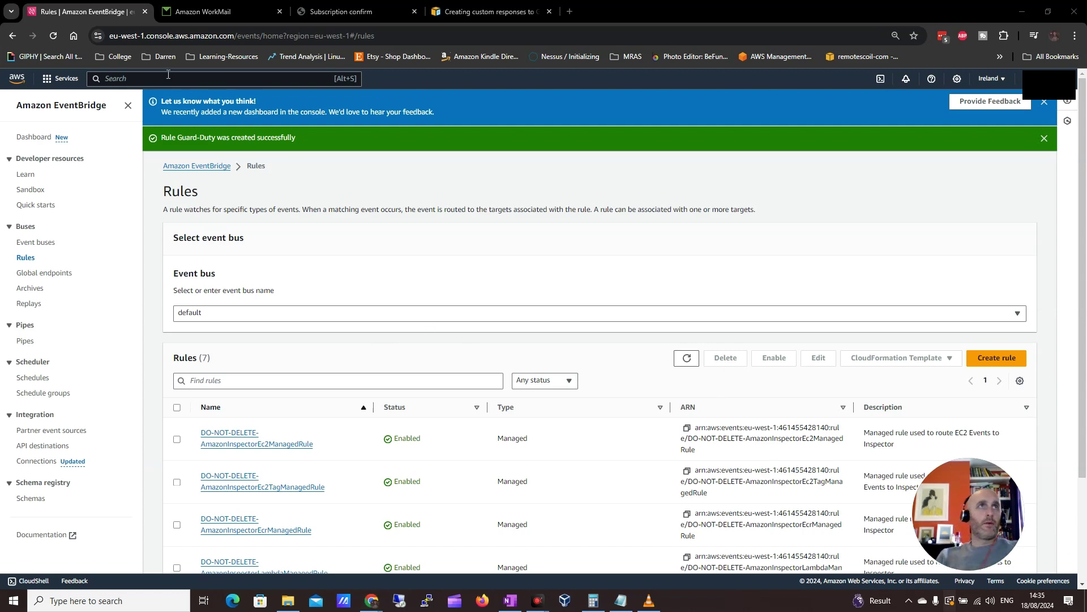
Step: Search the AWS console for the GuardDuty service and open its Settings page
left_click(168, 78)
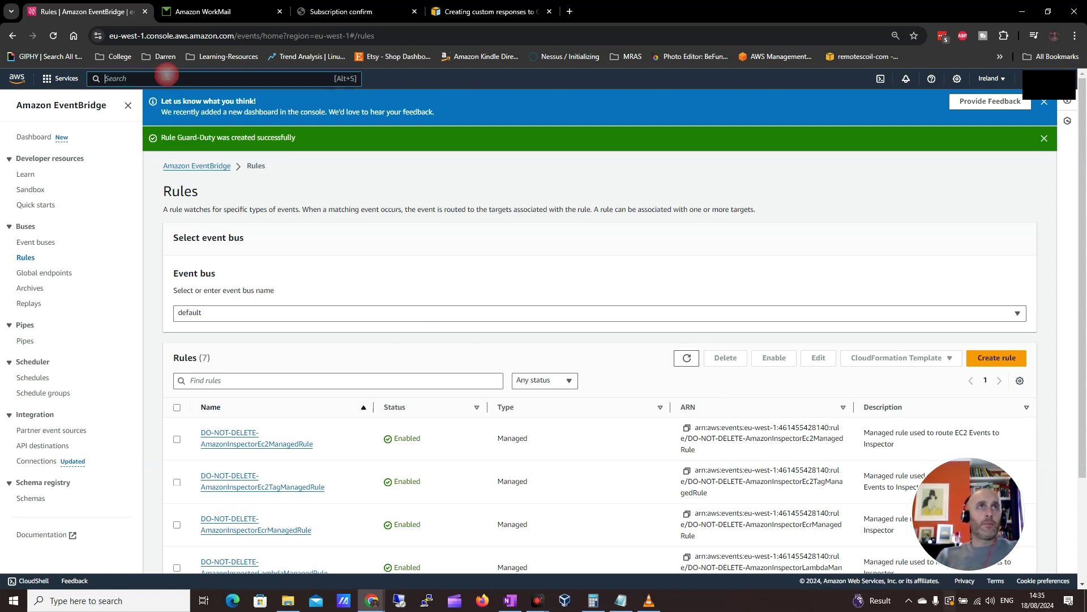
type("gua")
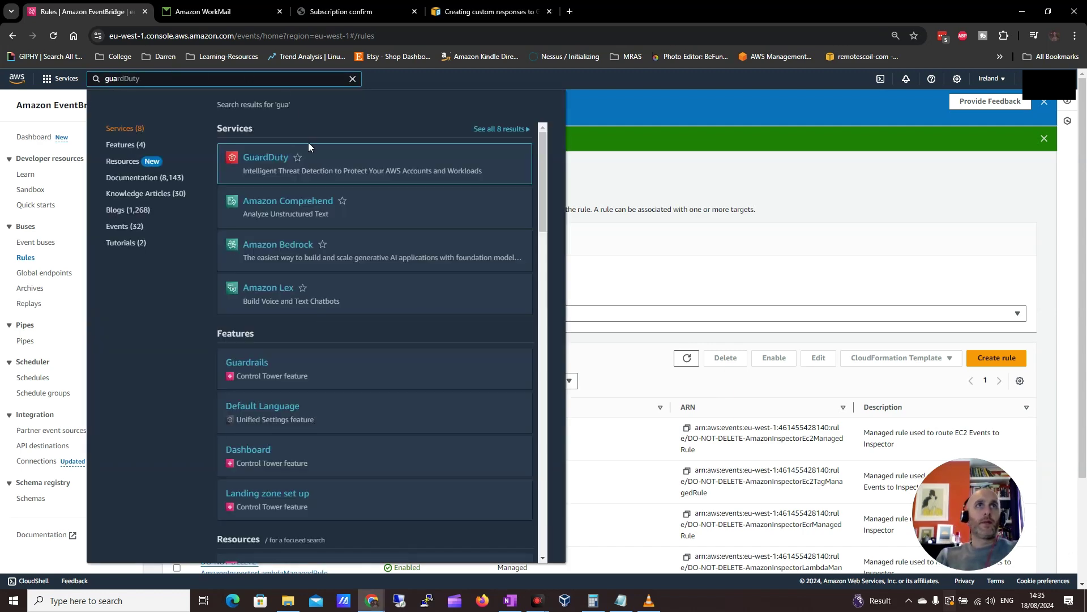
left_click(284, 158)
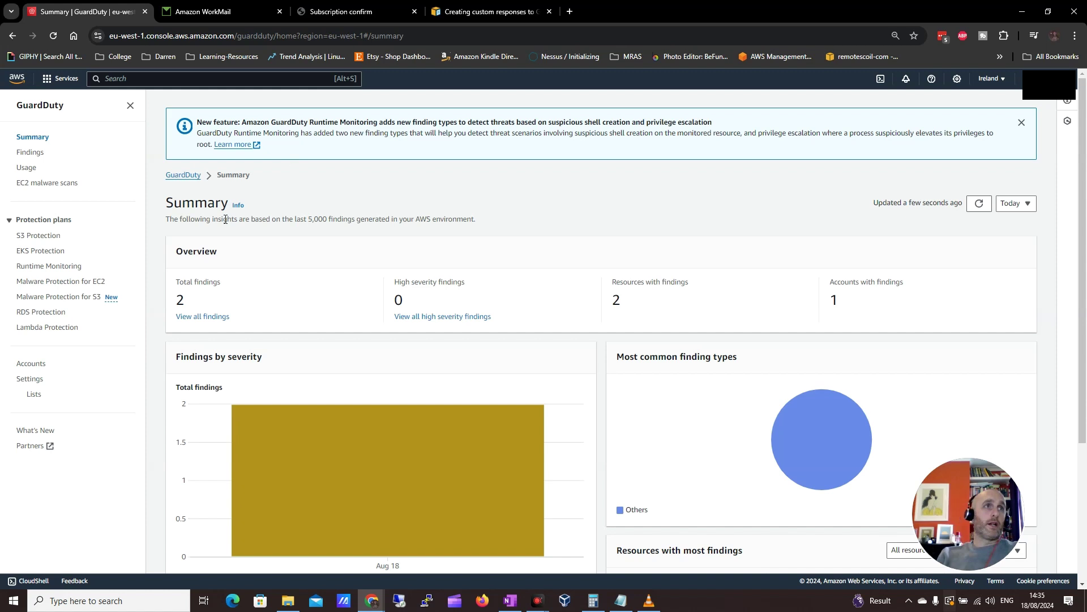
left_click(42, 385)
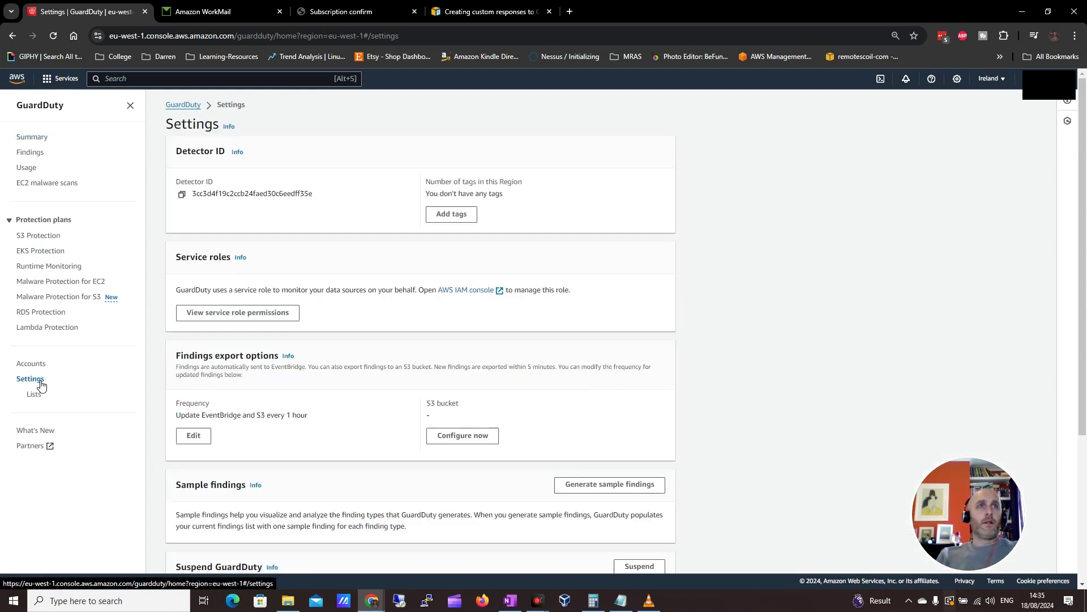
Step: Set the findings export frequency for publishing updated findings to 15 minutes and save the change
scroll(338, 278, "down", 1)
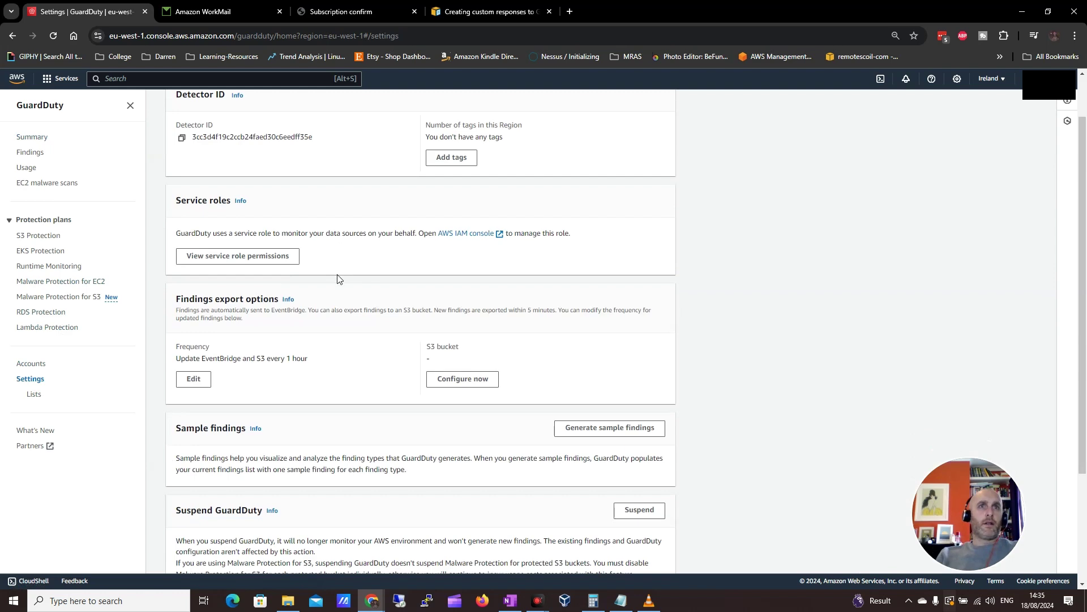
scroll(338, 278, "down", 1)
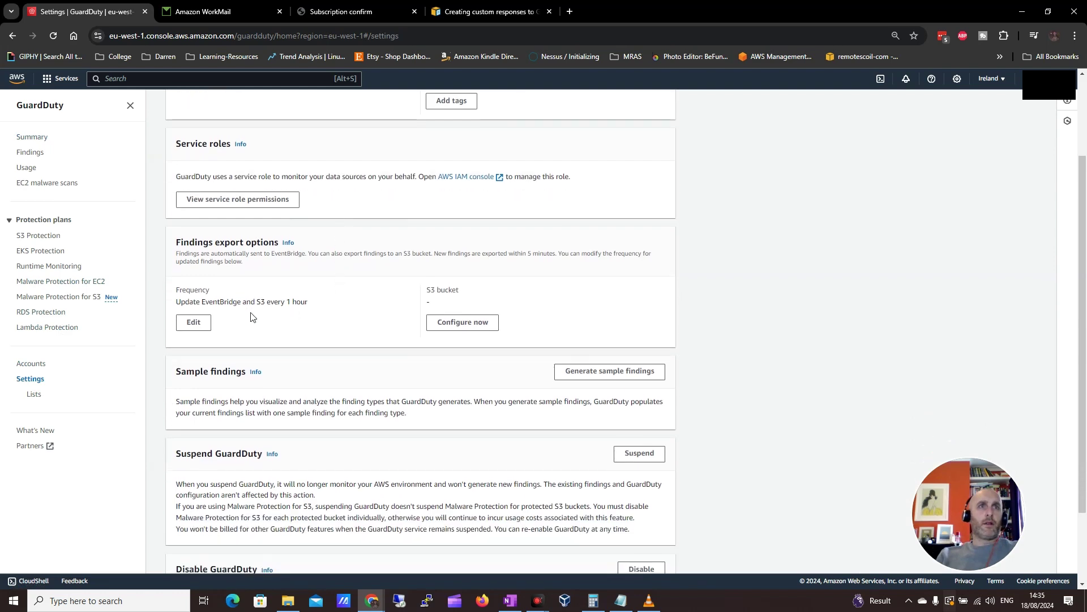
left_click(193, 321)
left_click(630, 331)
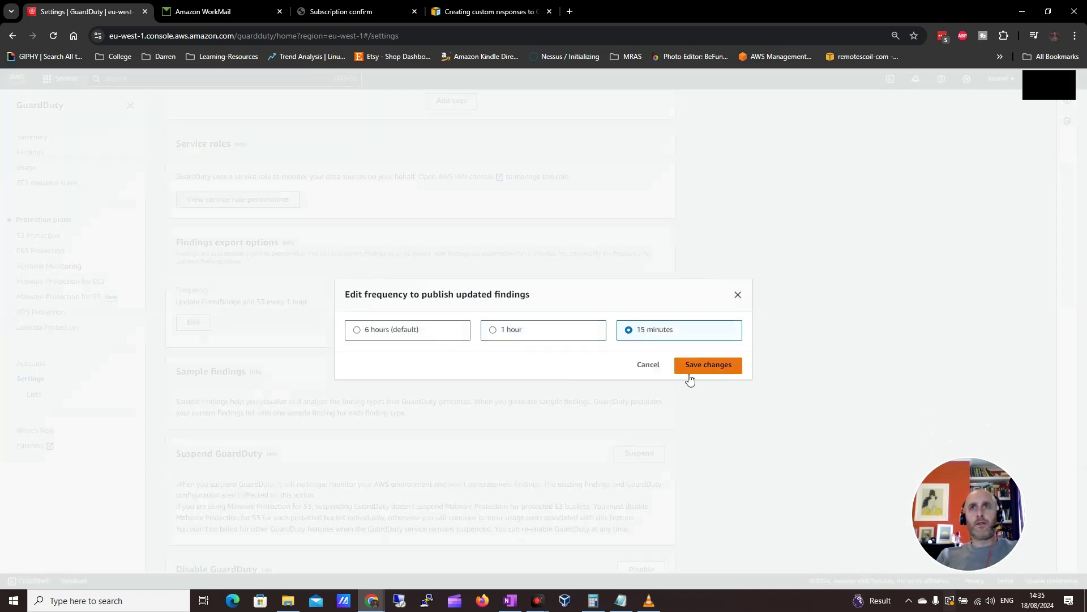
left_click(710, 370)
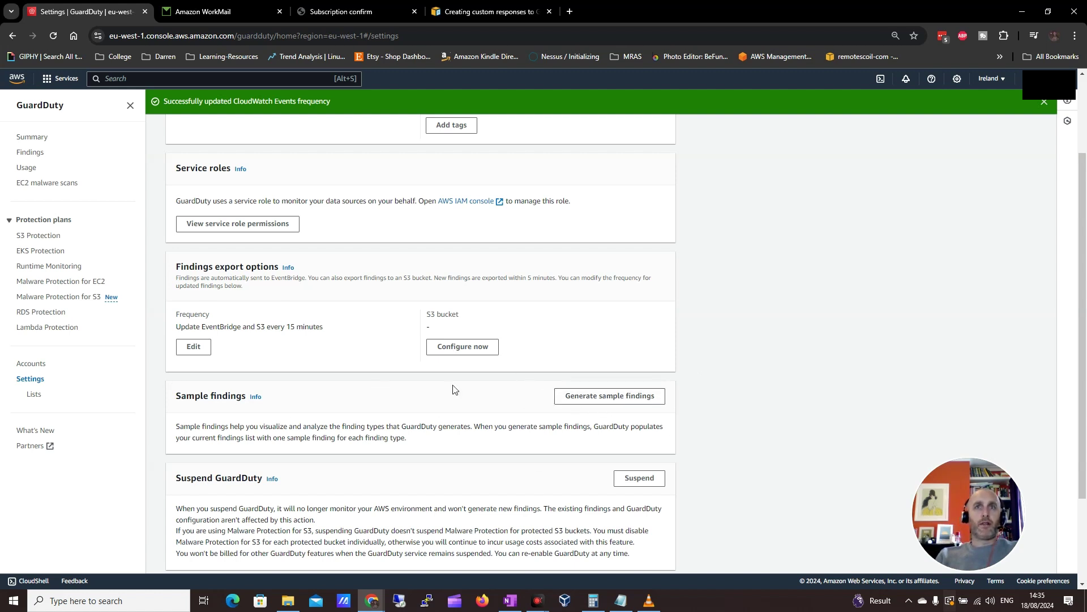
Step: Generate sample findings in GuardDuty and look through them in the Findings list
left_click(635, 400)
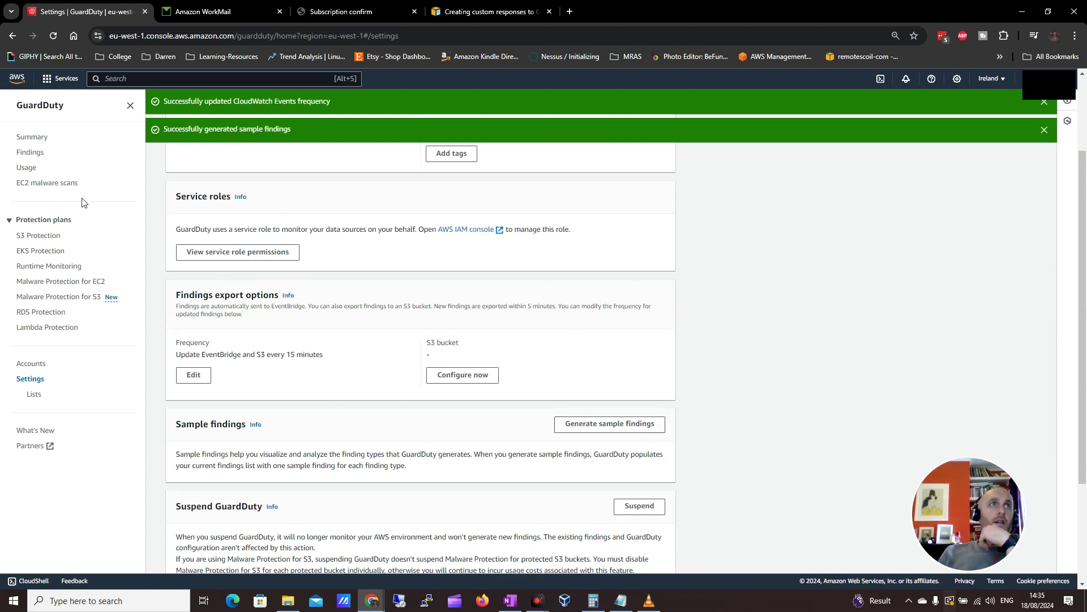
left_click(33, 138)
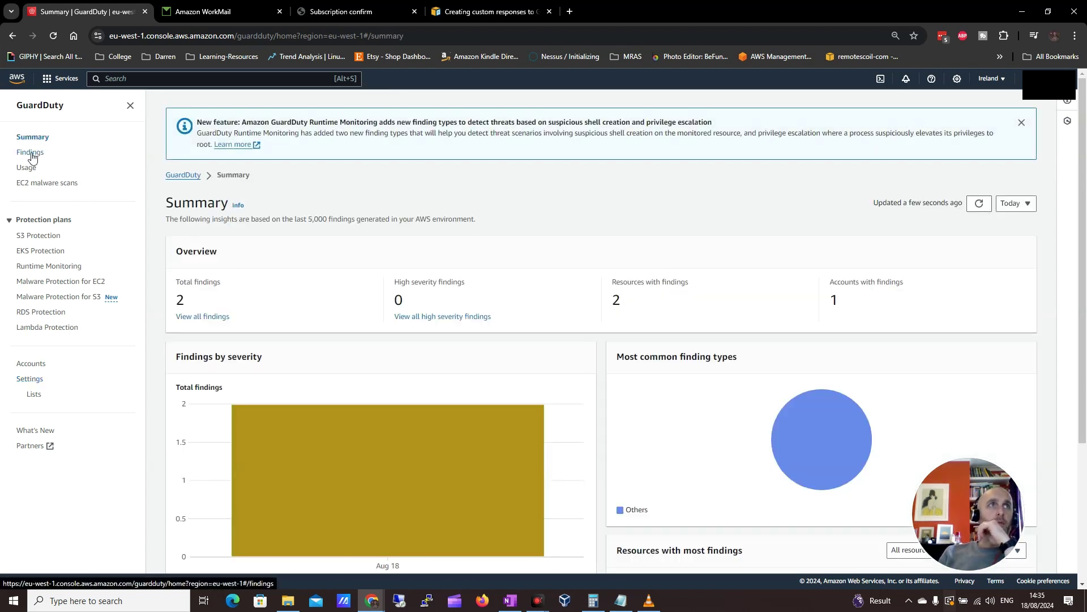
left_click(31, 153)
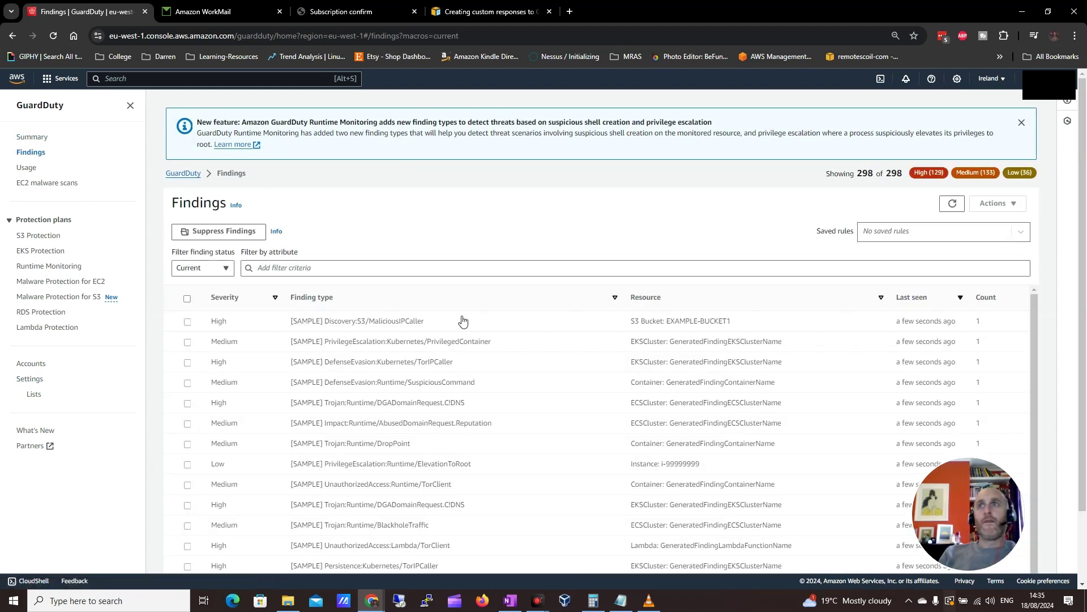
scroll(392, 336, "down", 3)
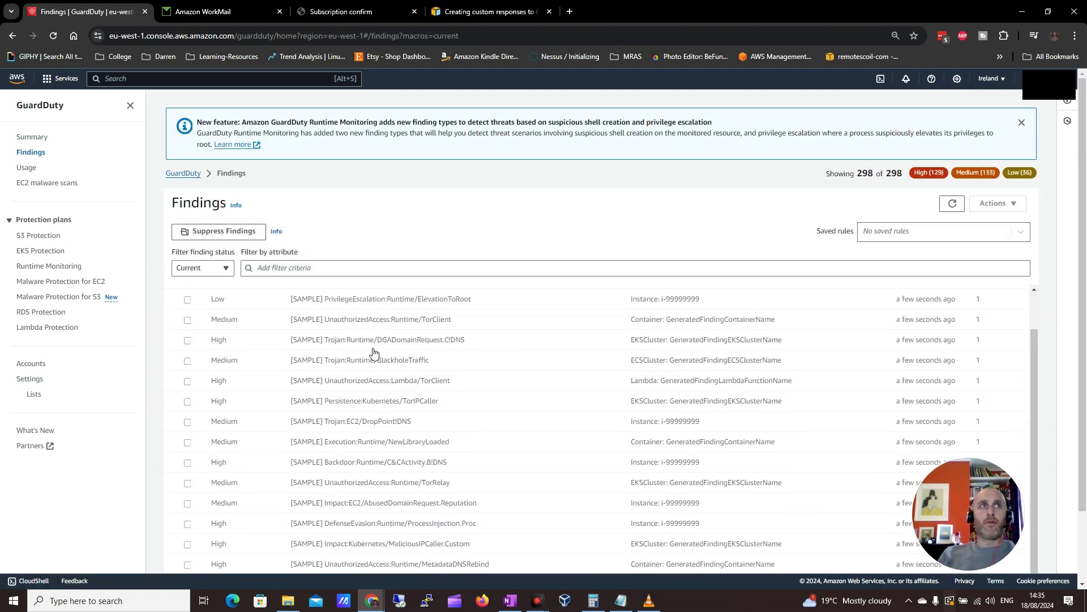
scroll(397, 349, "up", 3)
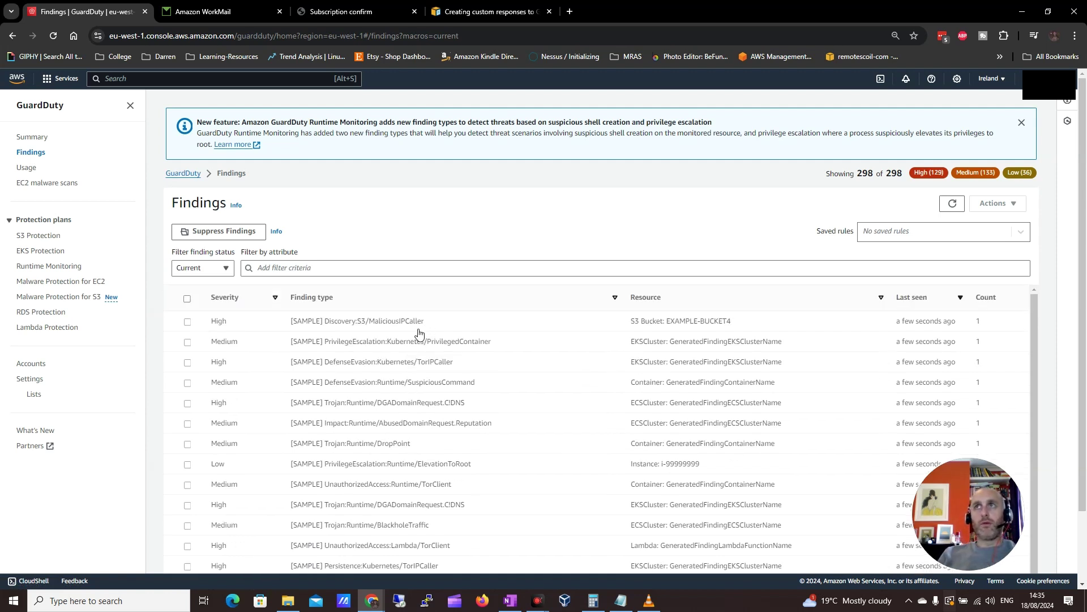
left_click(1045, 558)
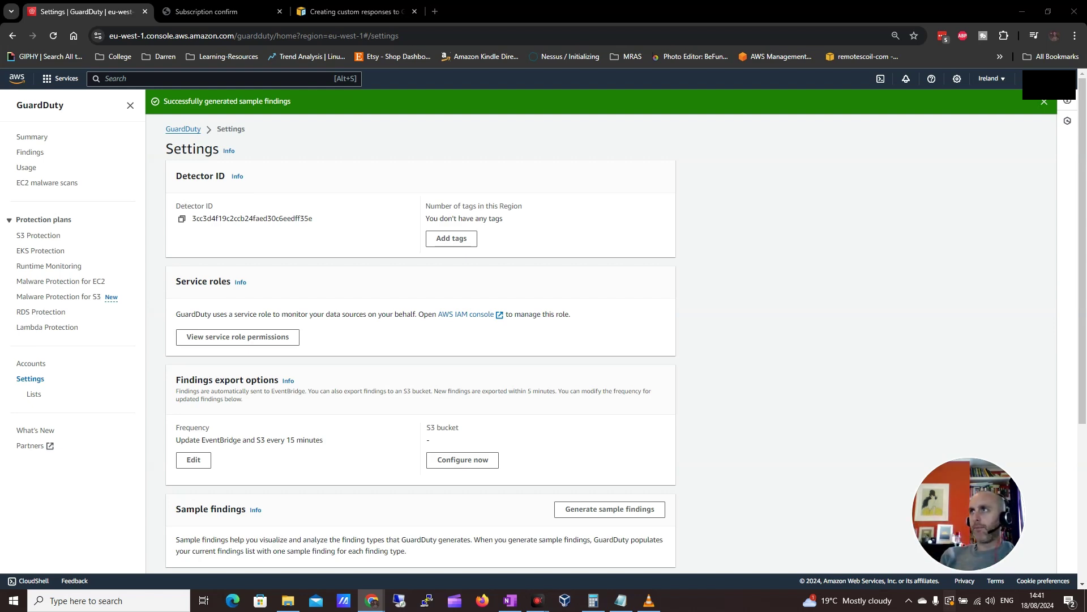
left_click_drag(1086, 362, 1086, 567)
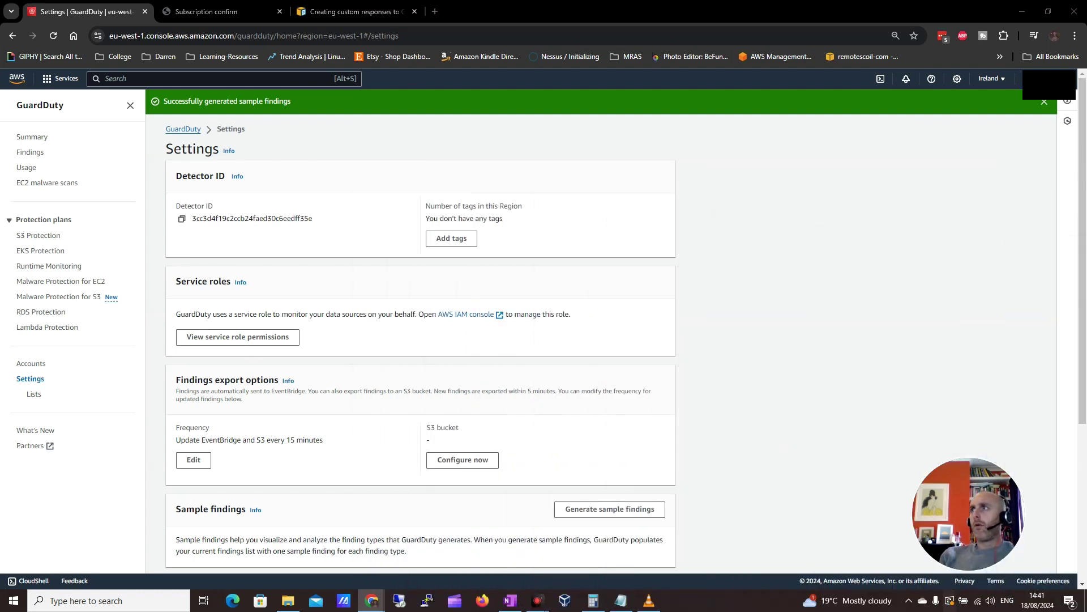